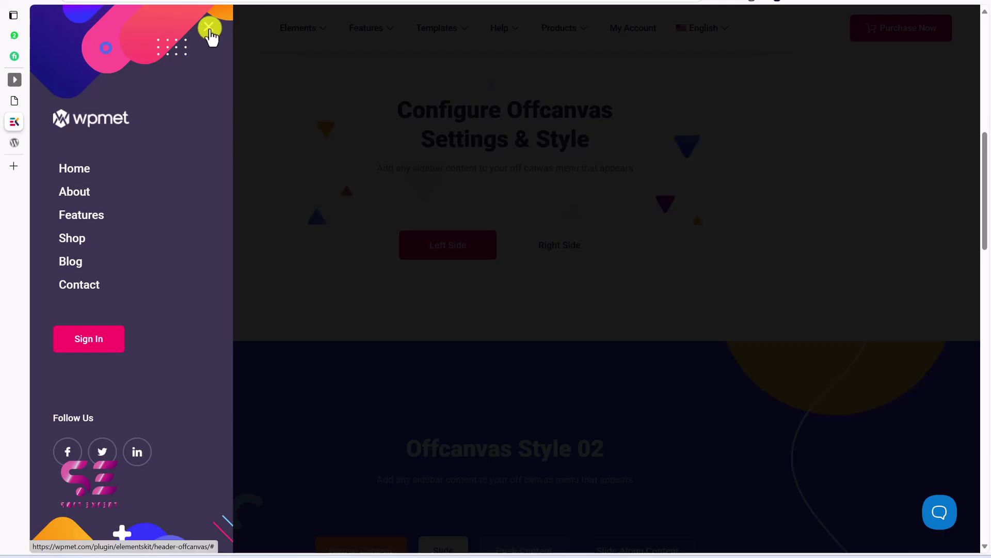
Close the left-side off-canvas panel, then preview and close the right-side demo
left_click(274, 65)
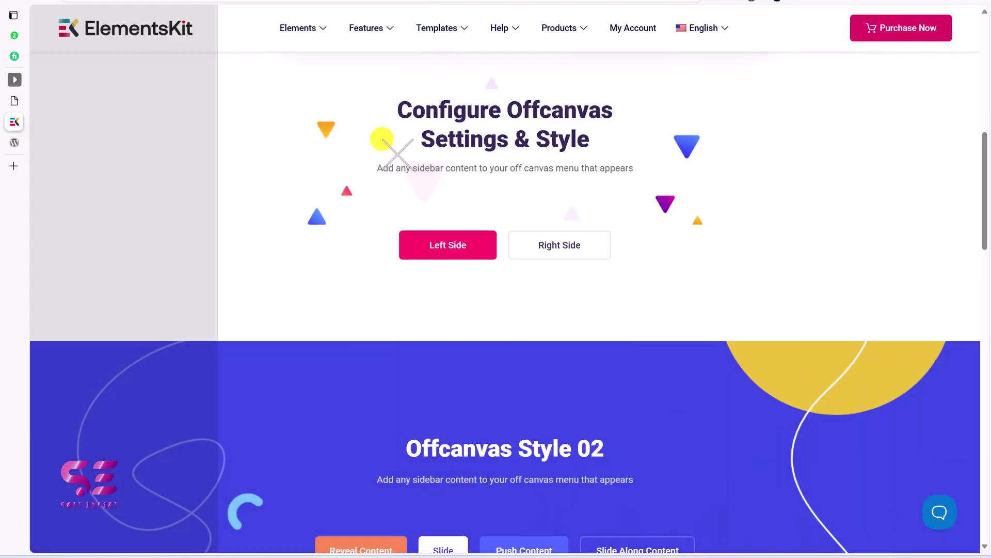
left_click(527, 244)
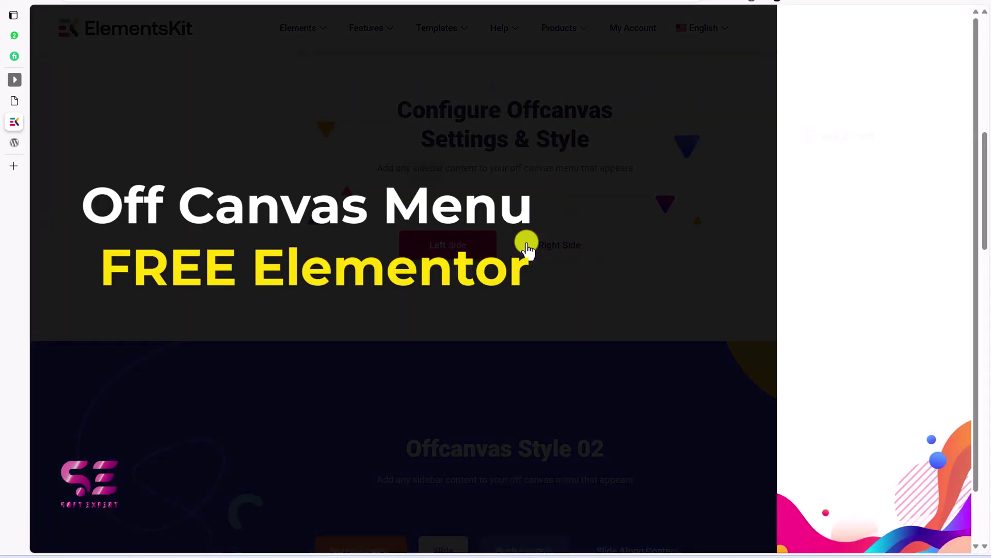
left_click(526, 307)
scroll(526, 307, "down", 5)
Preview and close the Slide and Overlapping Content full-screen off-canvas demos
left_click(442, 255)
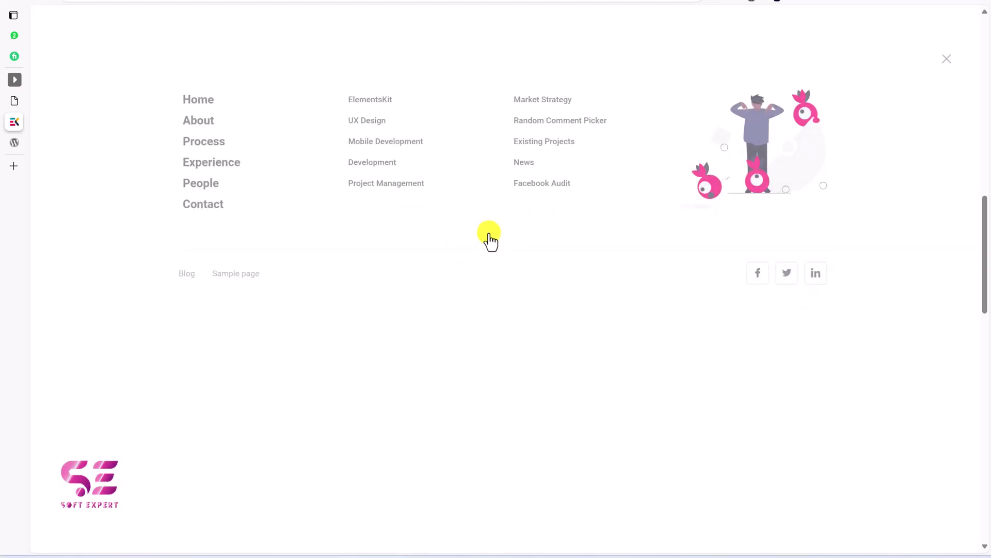
left_click(489, 237)
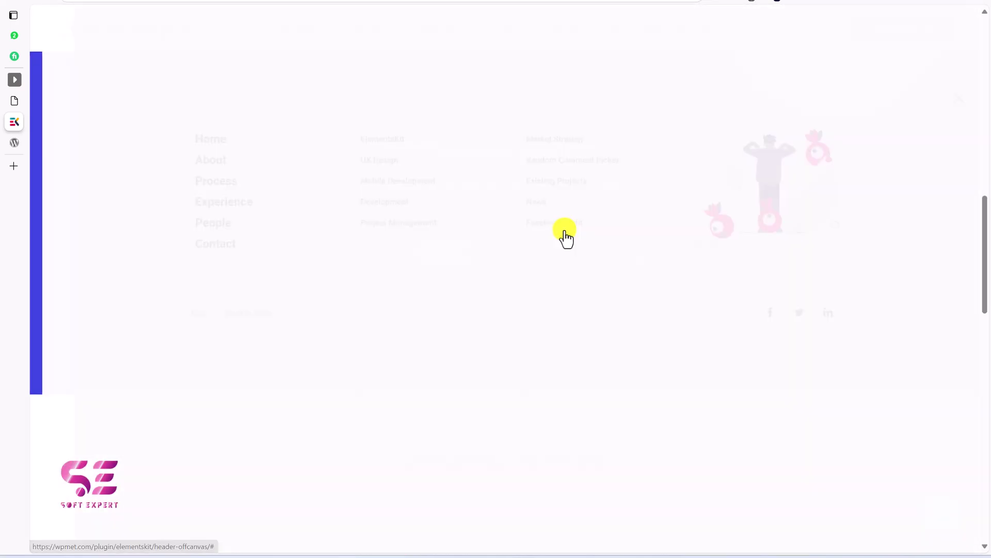
left_click(615, 266)
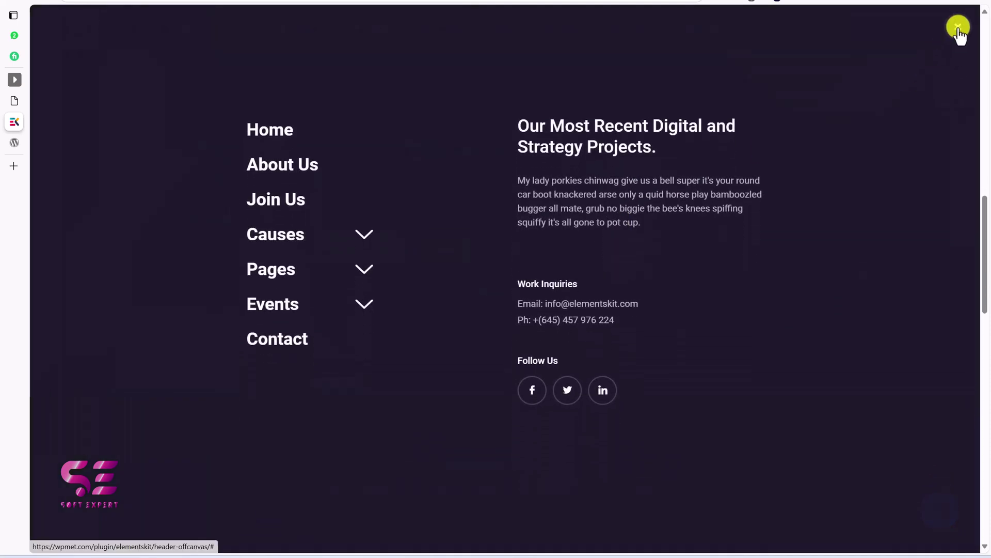
left_click(959, 28)
Open and close the blue Style 03 off-canvas menu, then open the orange icon's panel
scroll(574, 261, "down", 2)
scroll(573, 262, "down", 3)
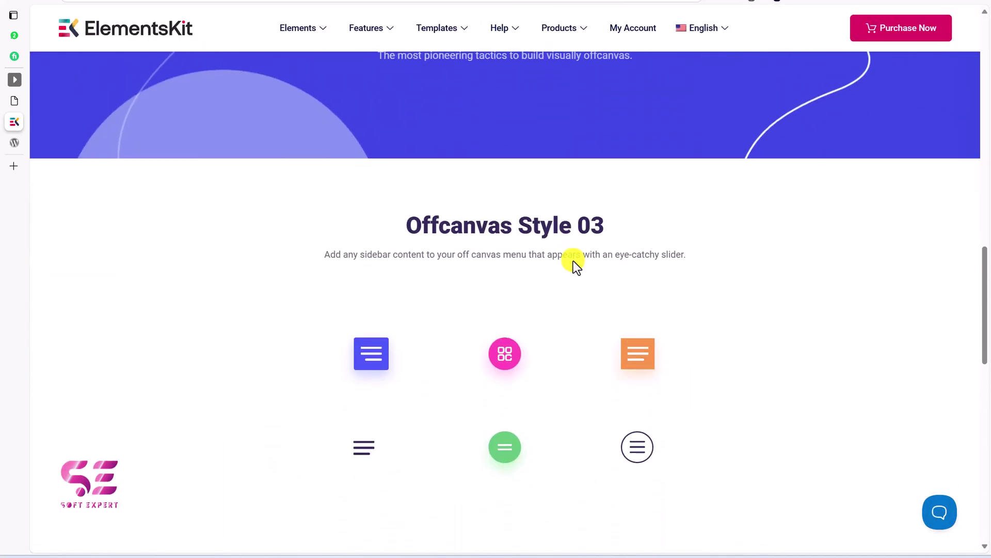
left_click(373, 363)
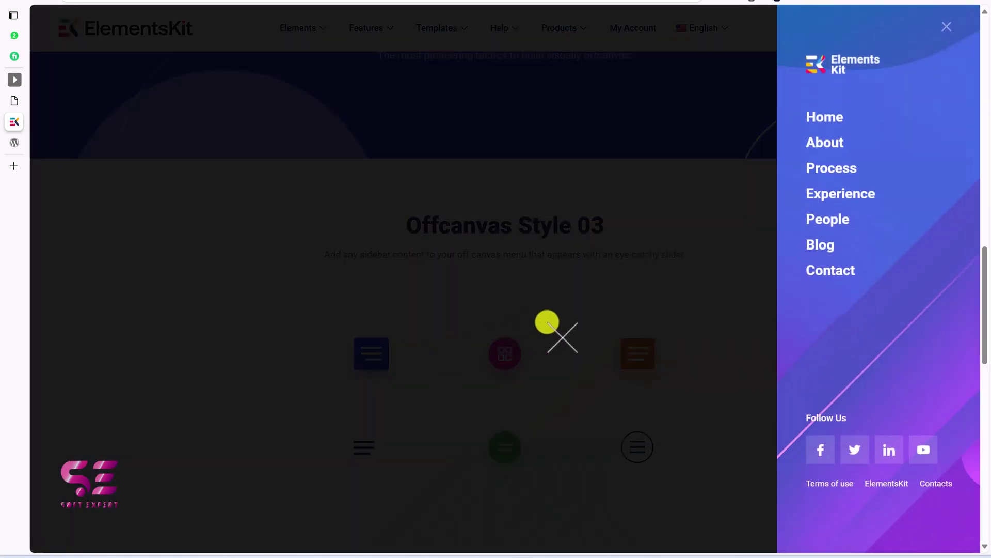
left_click(612, 341)
left_click(626, 356)
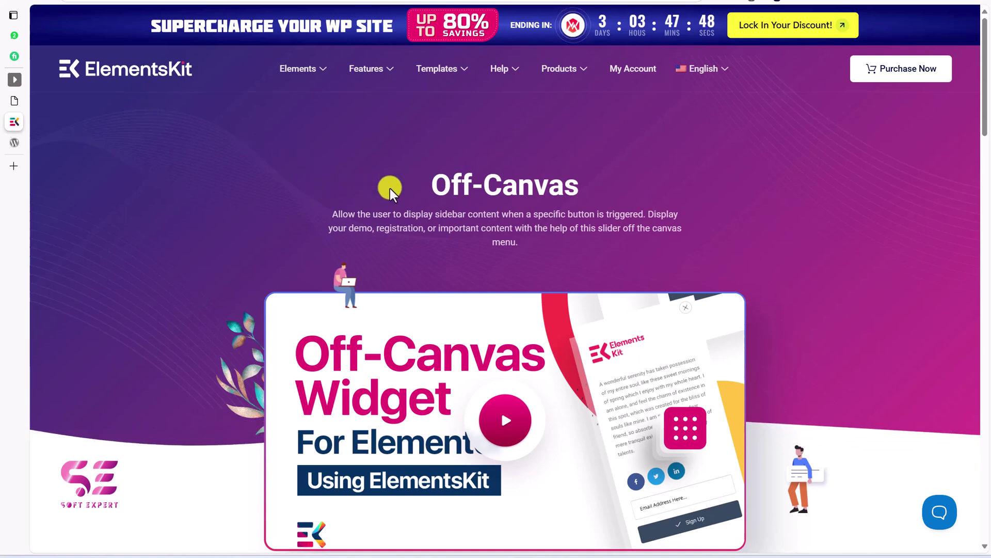
Open and close the Left Side and Right Side off-canvas demos under Configure Offcanvas
scroll(390, 189, "down", 9)
scroll(390, 188, "down", 1)
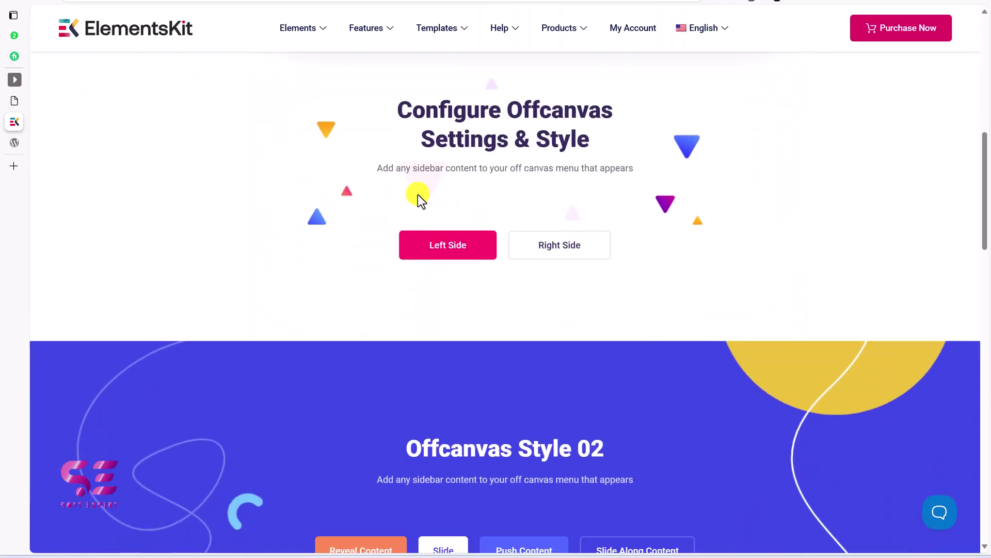
left_click(452, 251)
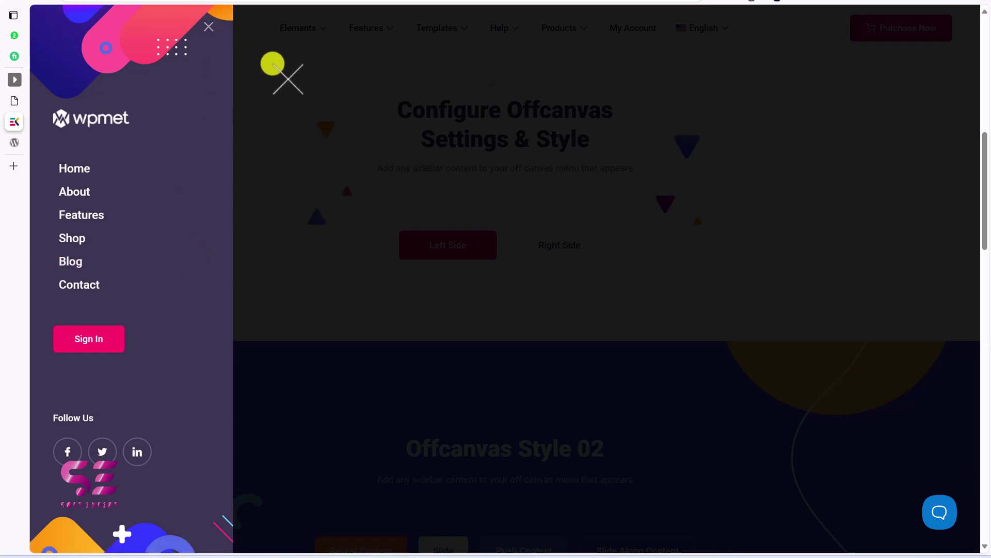
left_click(272, 64)
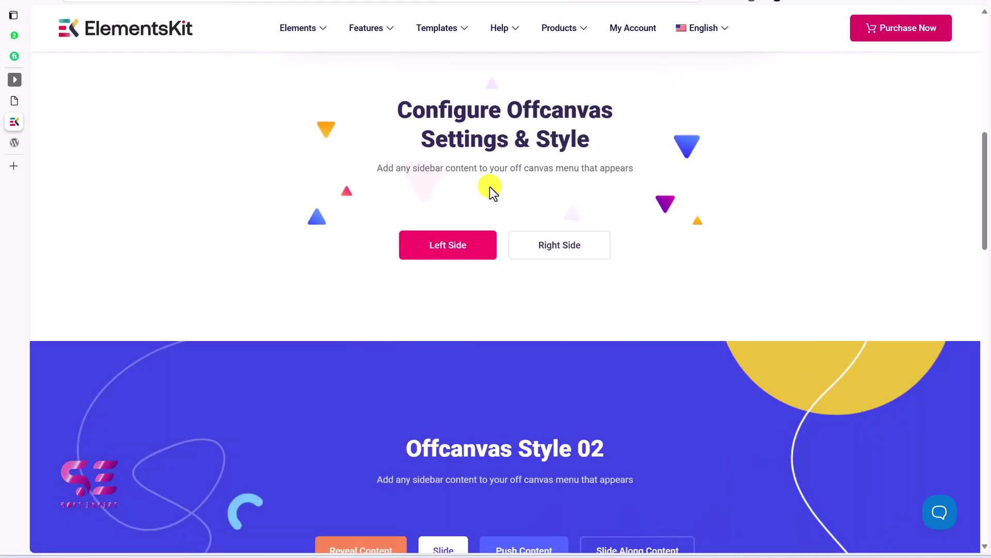
left_click(527, 248)
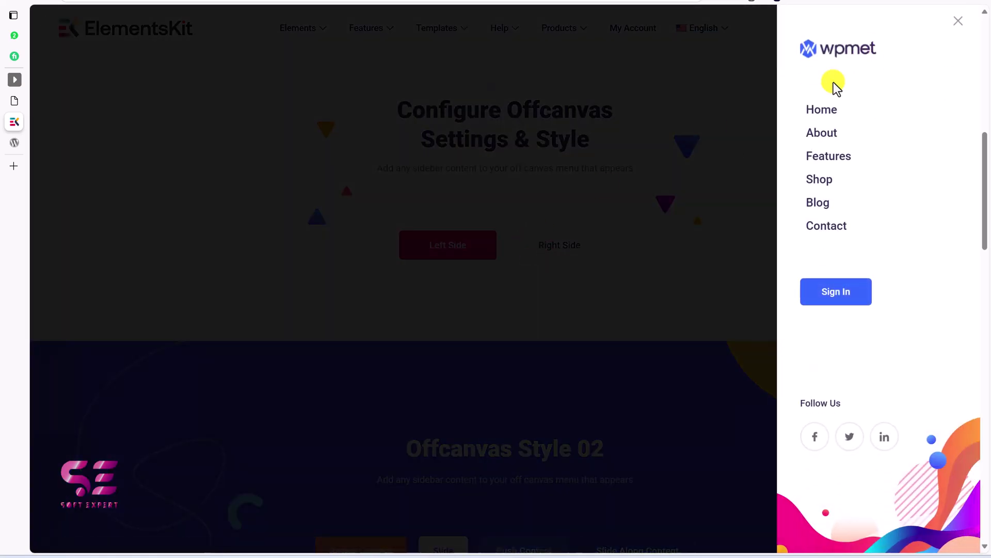
left_click(579, 300)
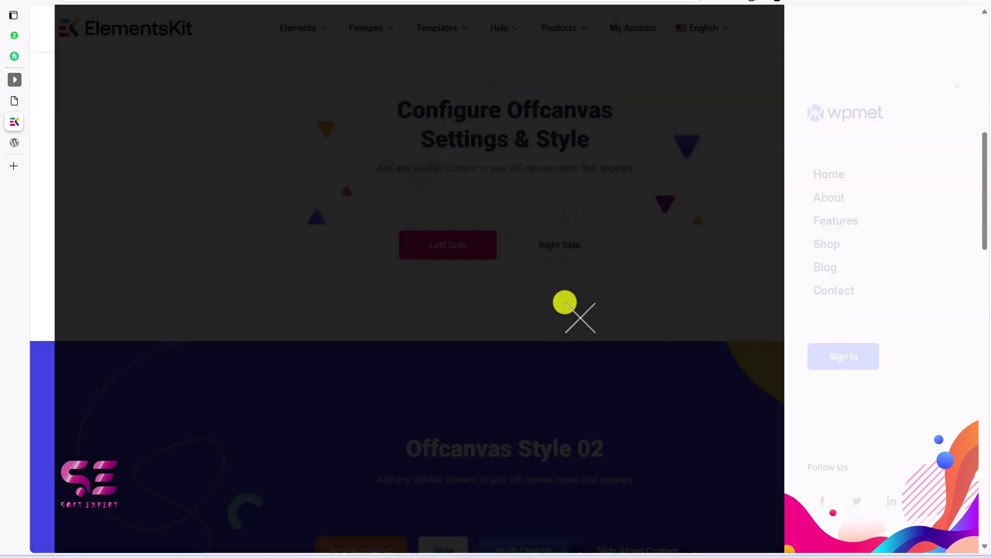
scroll(532, 305, "down", 5)
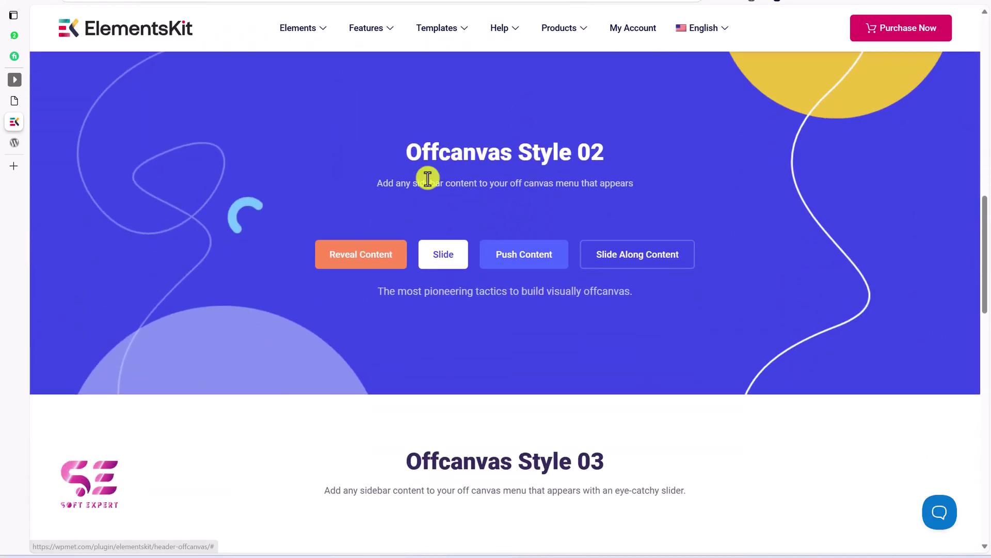
Preview and close the Reveal Content and Slide off-canvas transitions
left_click(373, 253)
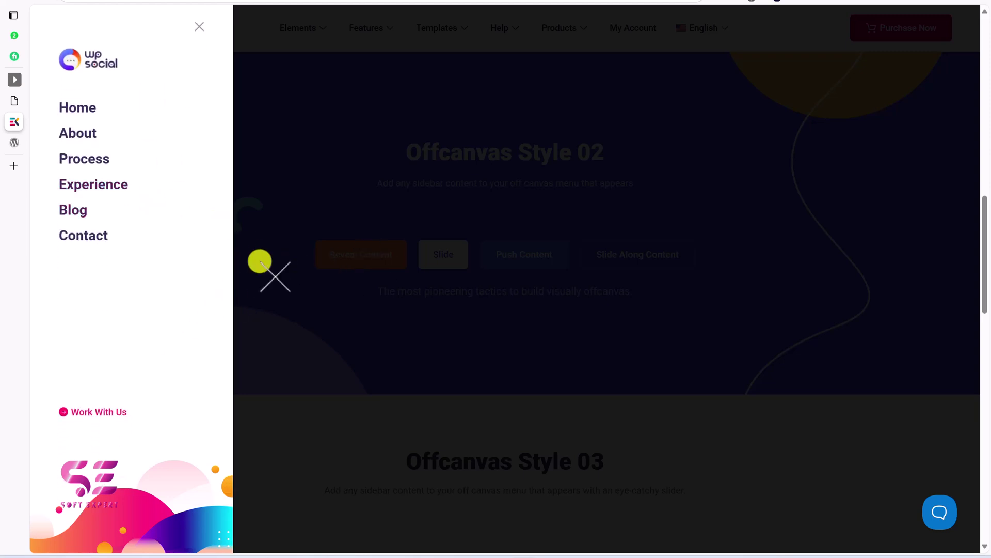
left_click(260, 261)
left_click(436, 254)
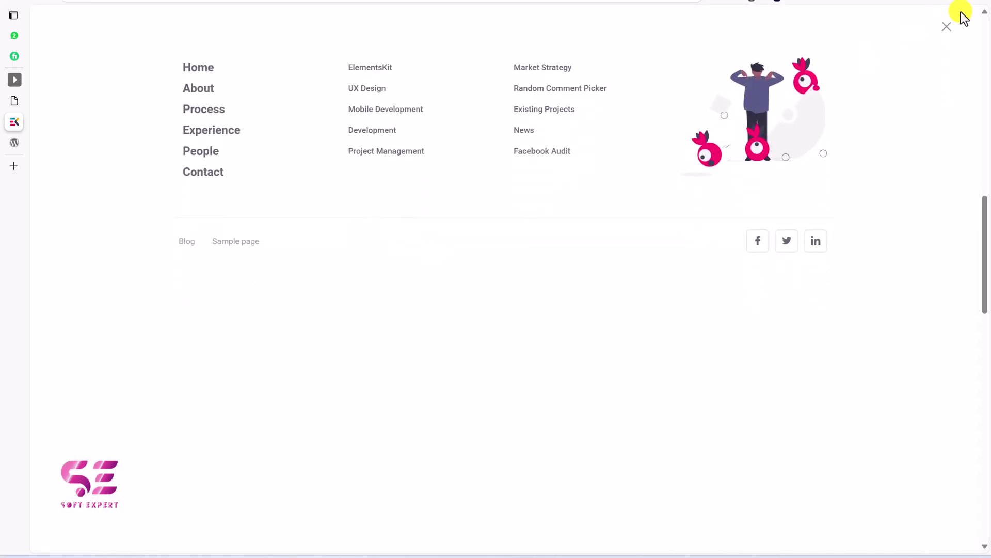
left_click(948, 29)
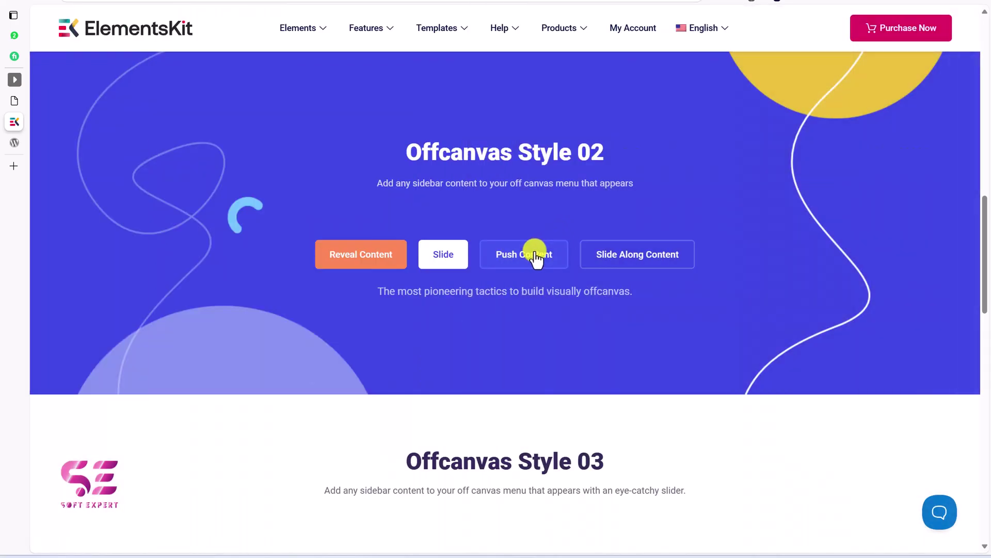
Preview the Push Content and Slide Along Content transitions, closing the last panel
left_click(536, 259)
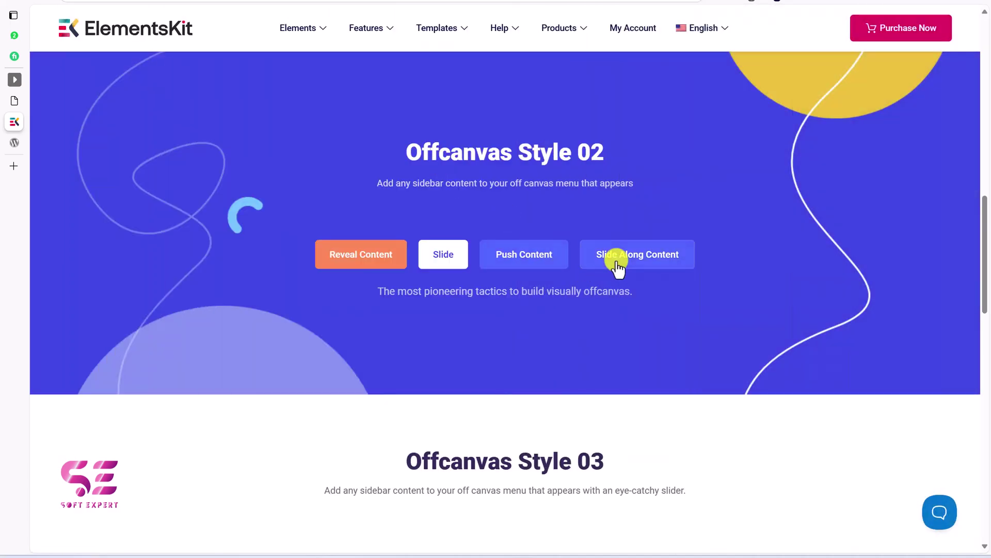
left_click(618, 265)
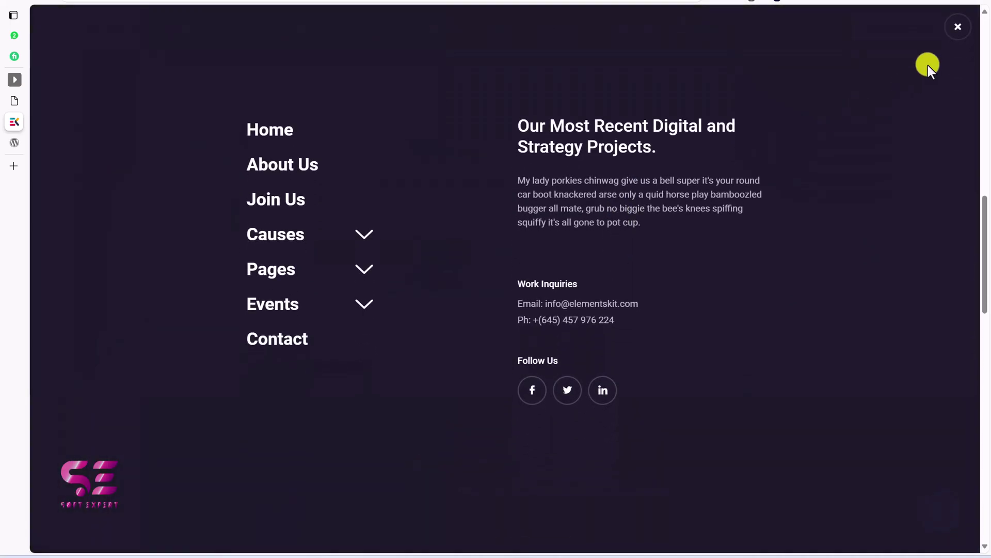
left_click(958, 26)
scroll(573, 261, "down", 5)
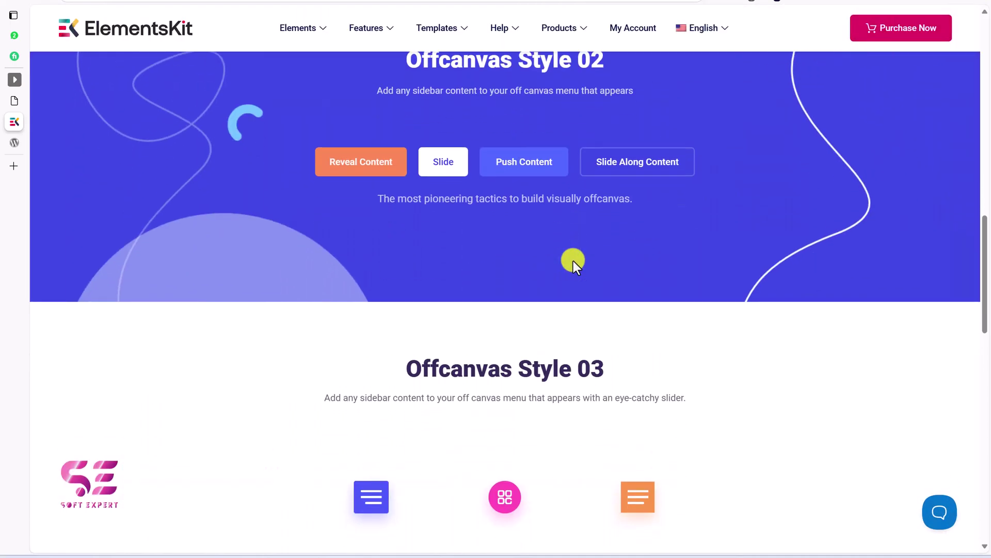
Open and close the blue and orange Style 03 off-canvas panels
left_click(373, 364)
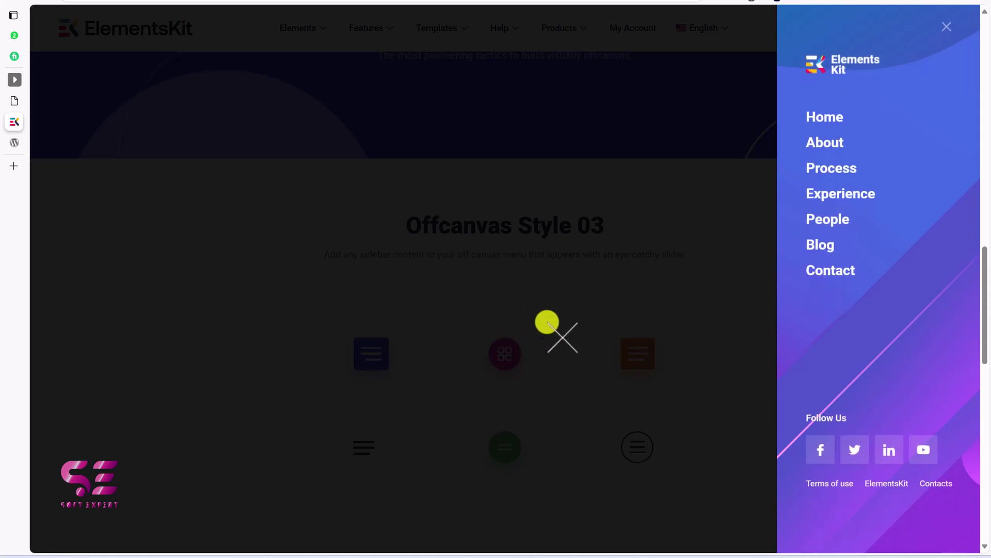
left_click(622, 348)
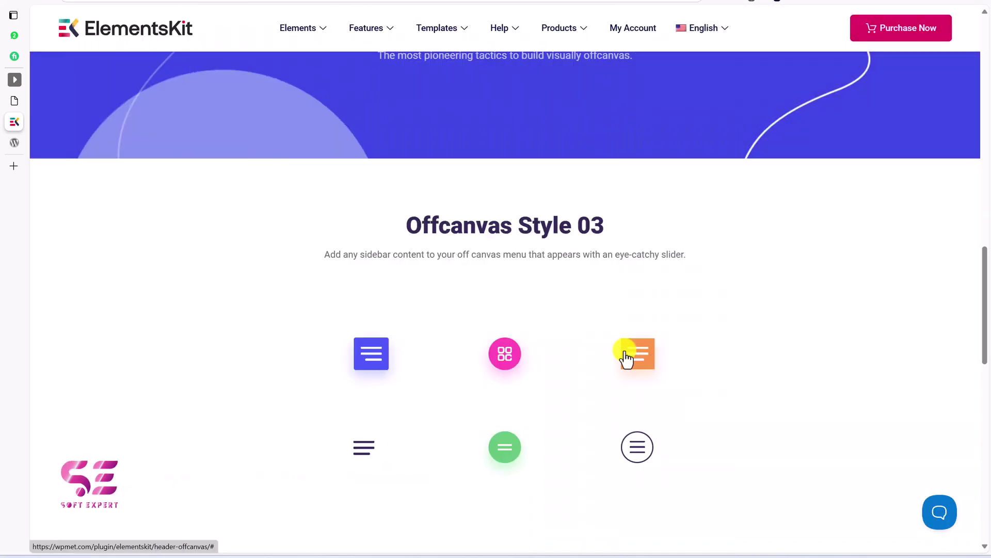
left_click(624, 356)
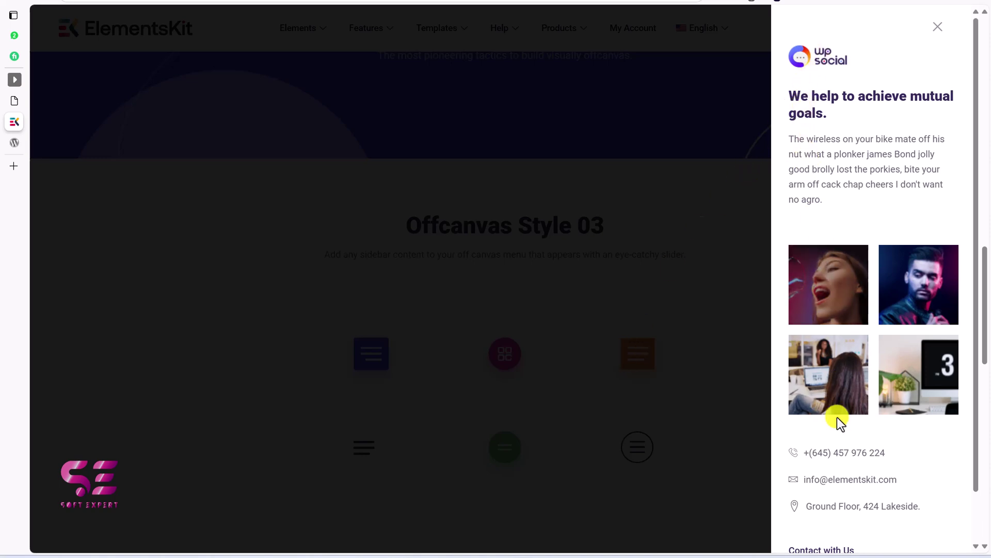
scroll(829, 503, "down", 1)
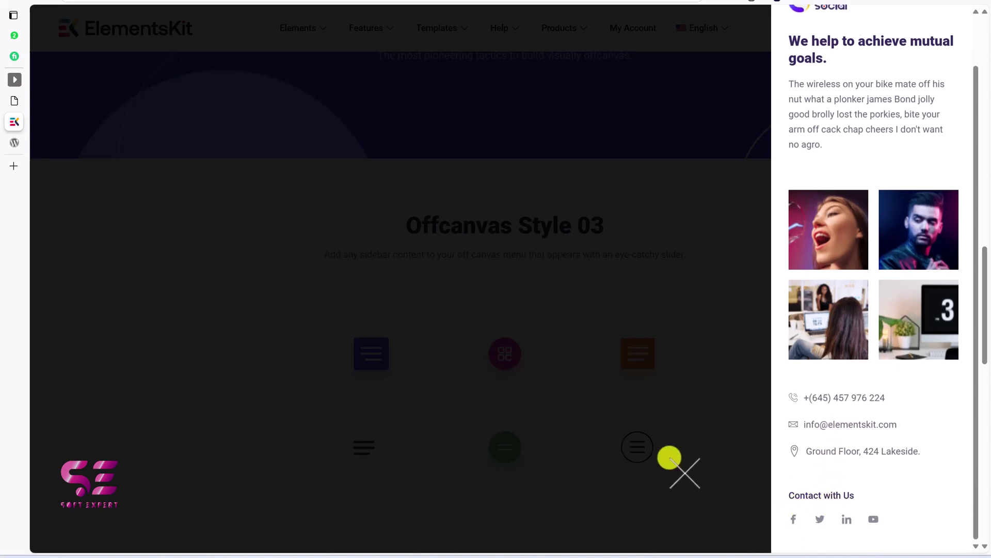
left_click(634, 448)
Open and close the circle icon's newsletter panel and the Header Offcanvas demo
left_click(632, 447)
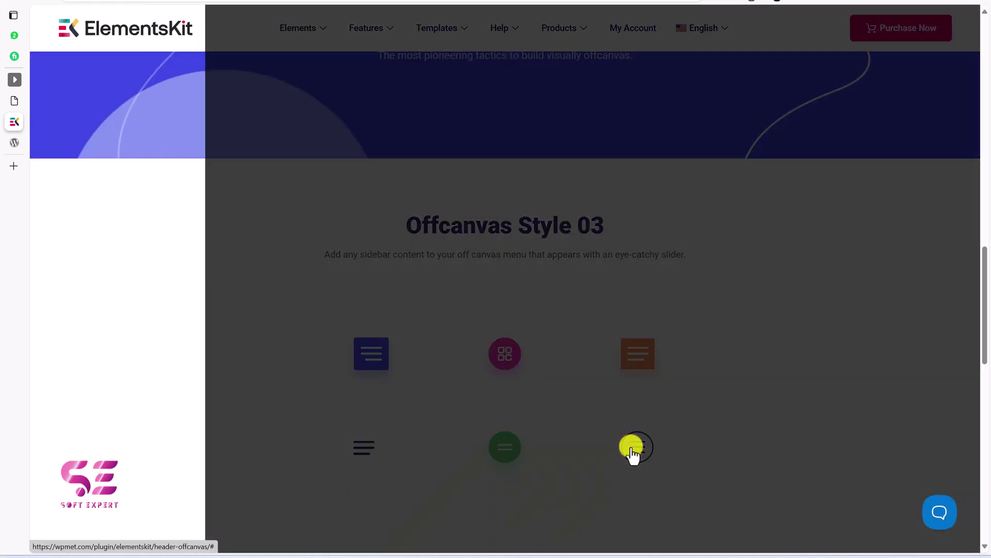
scroll(821, 332, "down", 1)
left_click(513, 480)
scroll(513, 480, "down", 3)
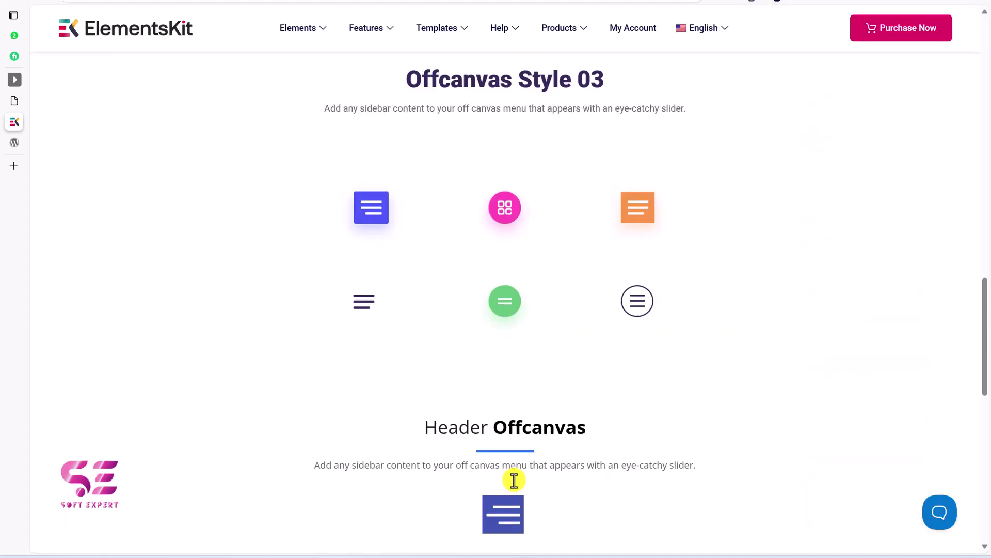
left_click(509, 500)
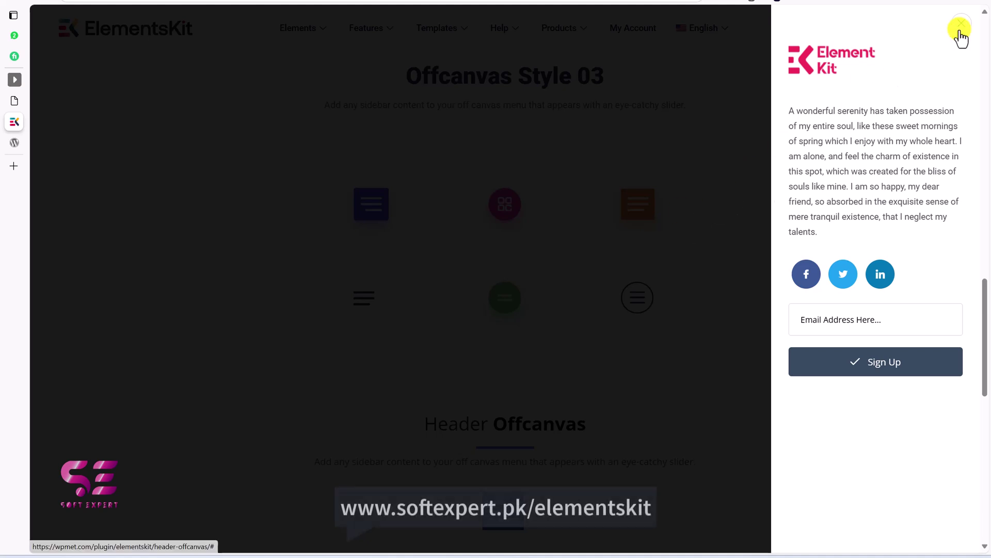
left_click(960, 29)
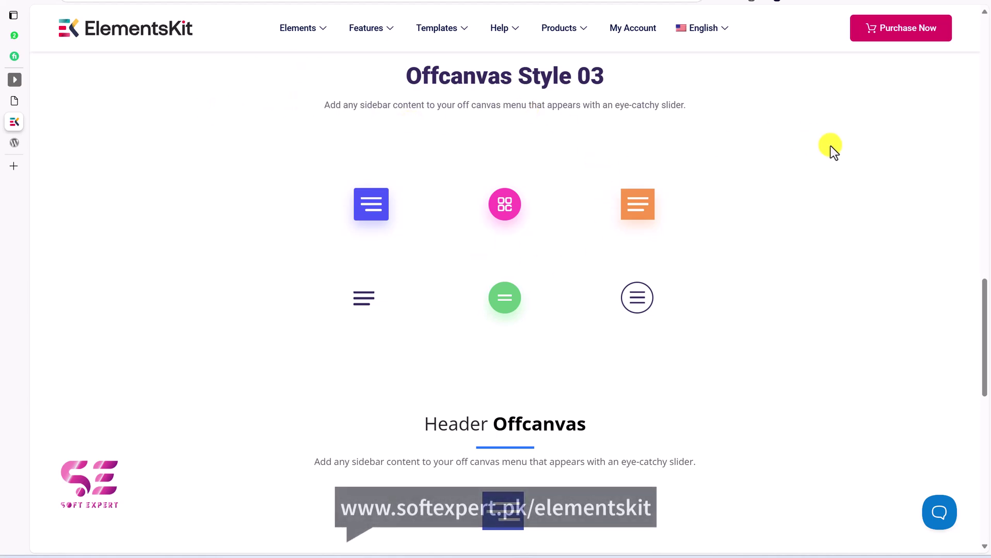
Go from the pricing page's comparison table to the free ElementsKit download on WordPress.org
left_click(890, 38)
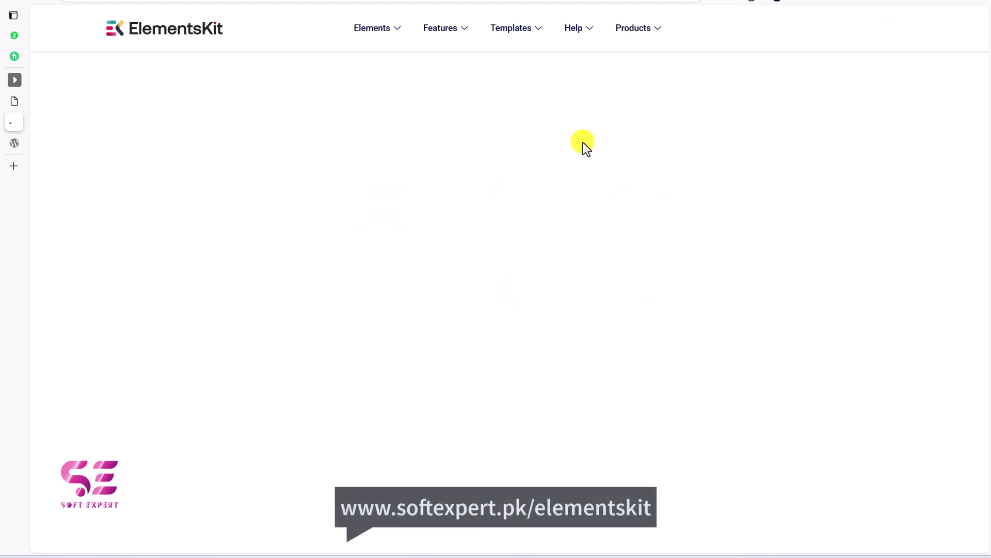
scroll(495, 268, "down", 15)
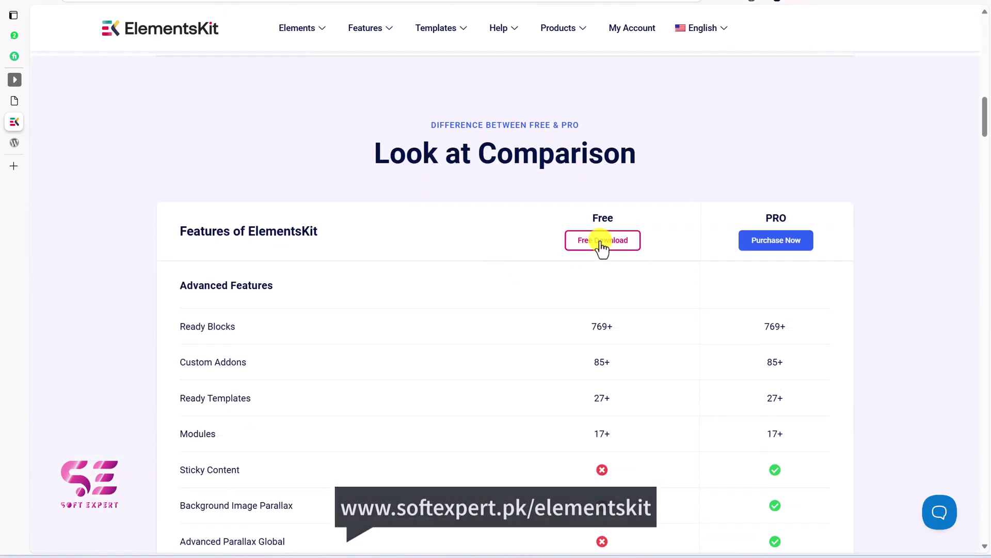
left_click(602, 241)
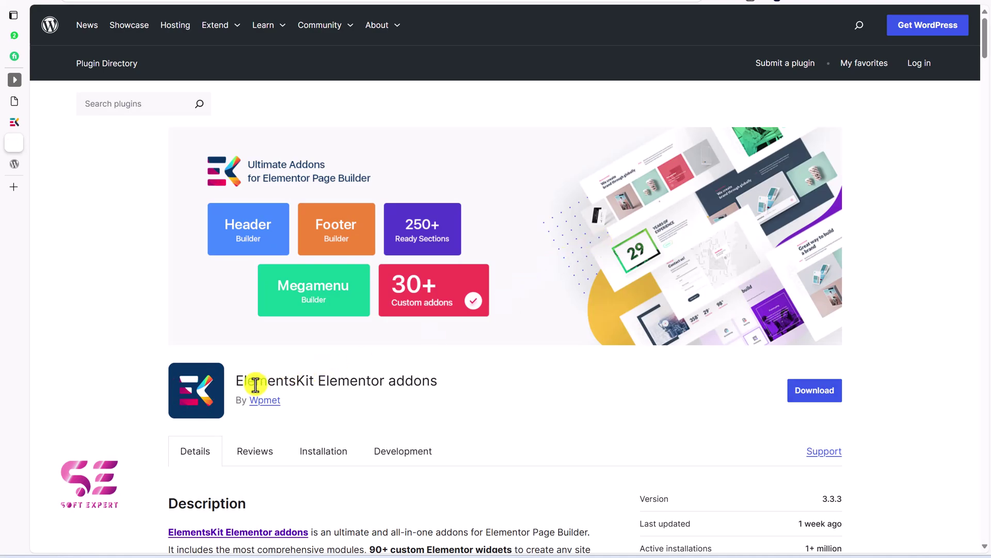
Download the ElementsKit Elementor addons plugin as elementskit-lite.3.3.3.zip
left_click(825, 394)
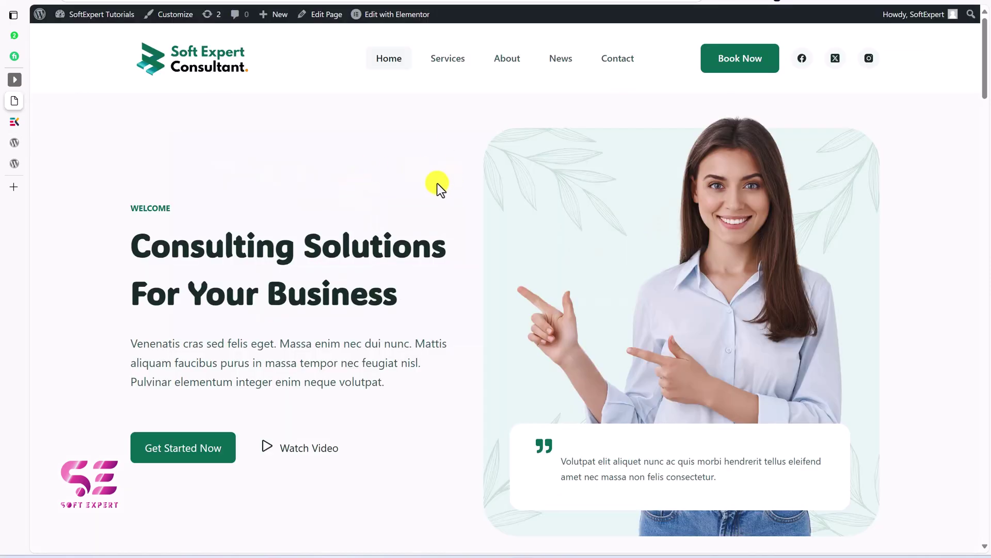
Upload elementskit-lite.3.3.3.zip through Plugins > Add New Plugin, install it and activate it
mouse_move(103, 16)
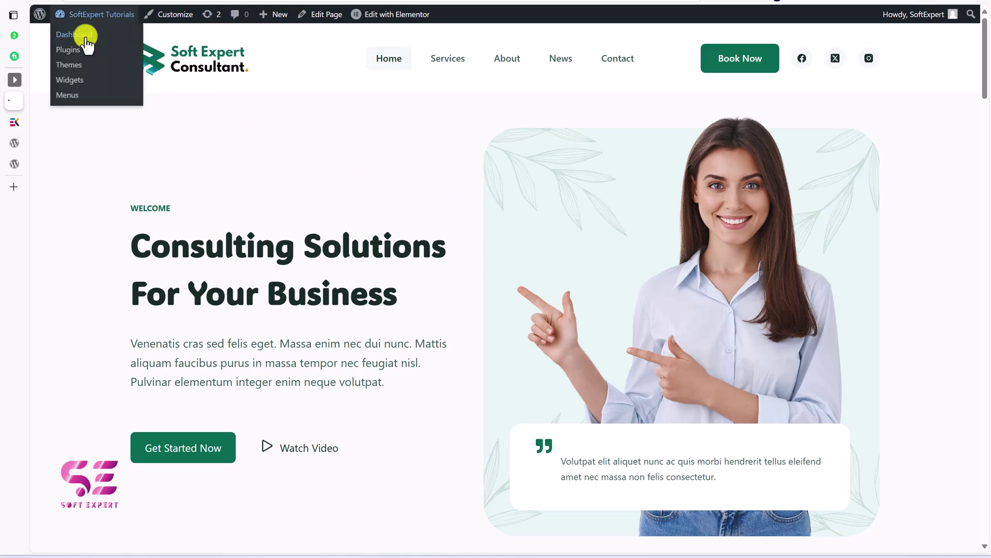
left_click(75, 35)
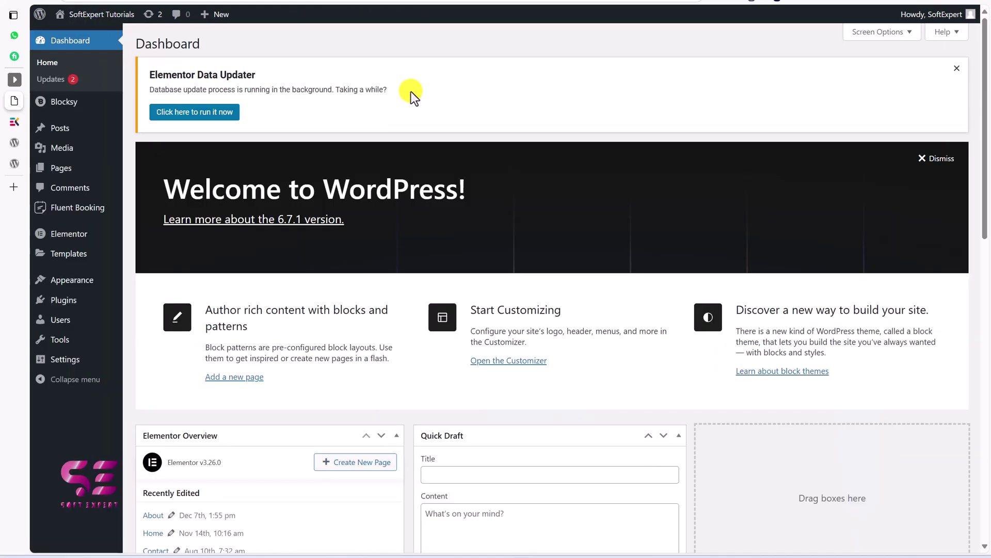
mouse_move(80, 302)
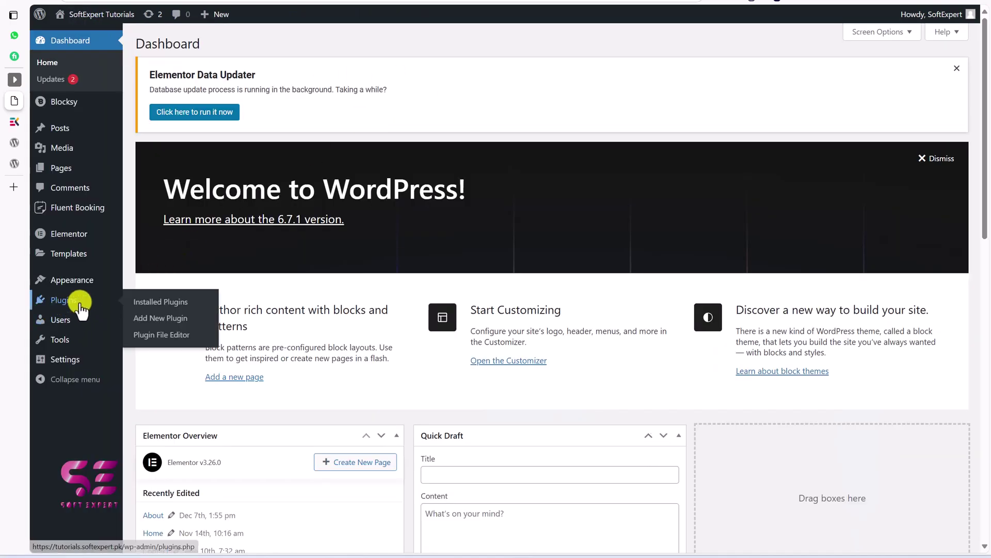
left_click(154, 322)
left_click(252, 46)
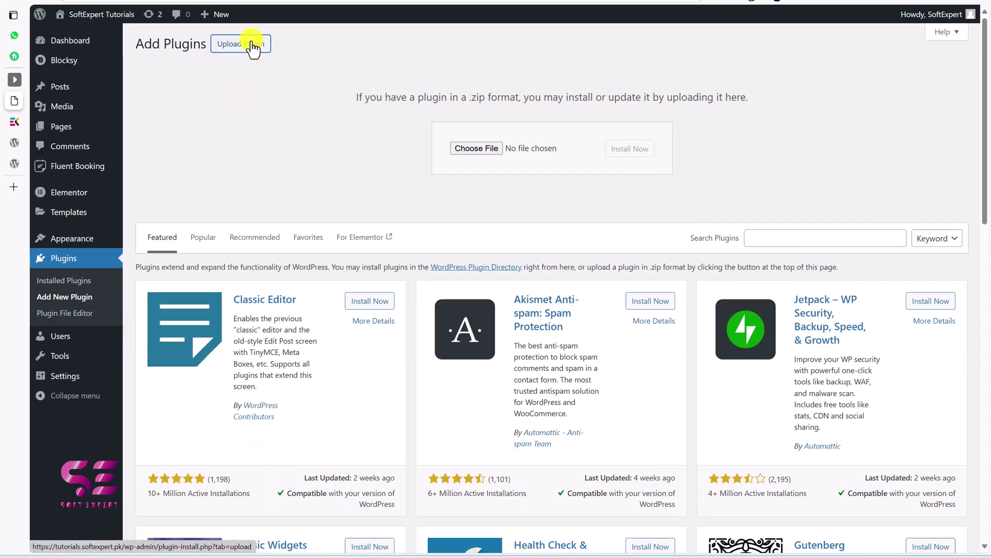
left_click(479, 148)
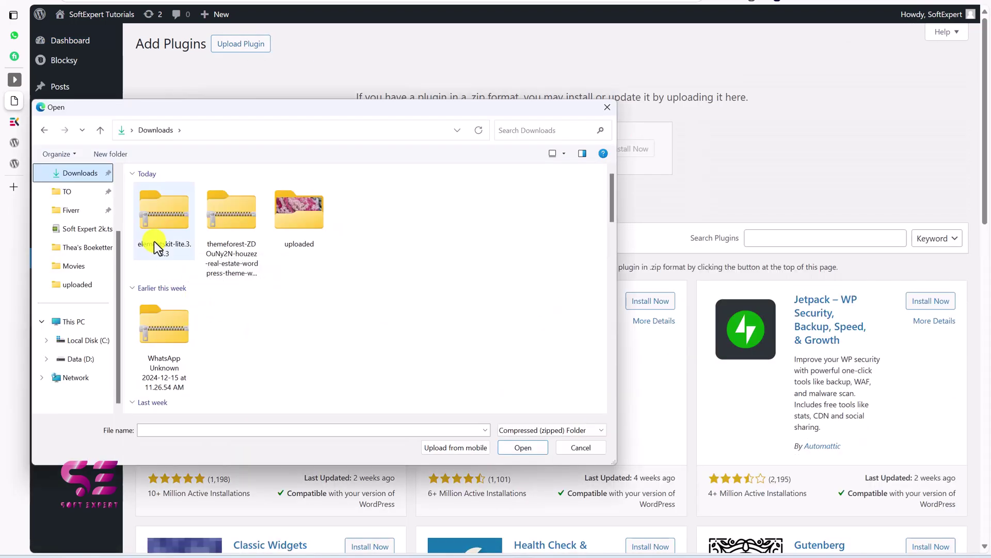
left_click(179, 228)
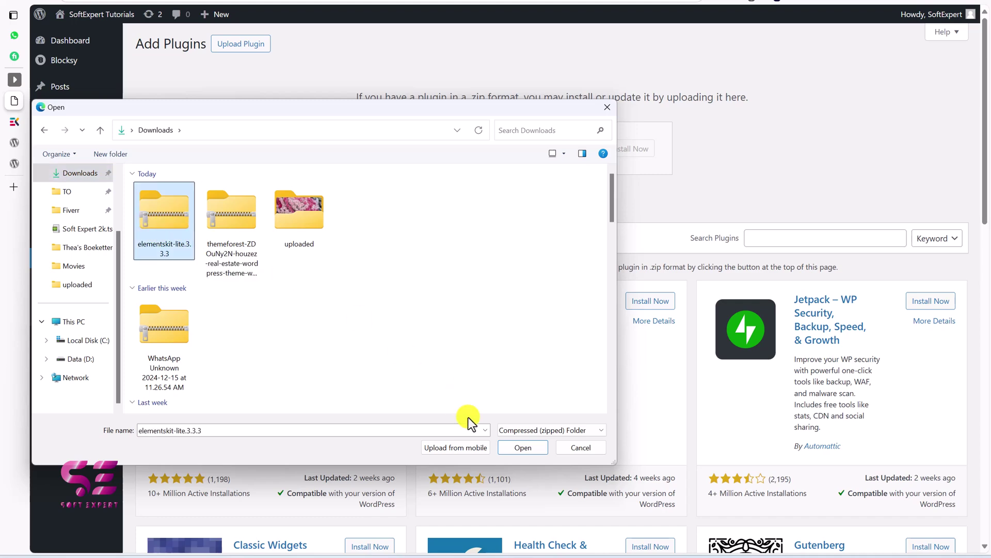
left_click(516, 449)
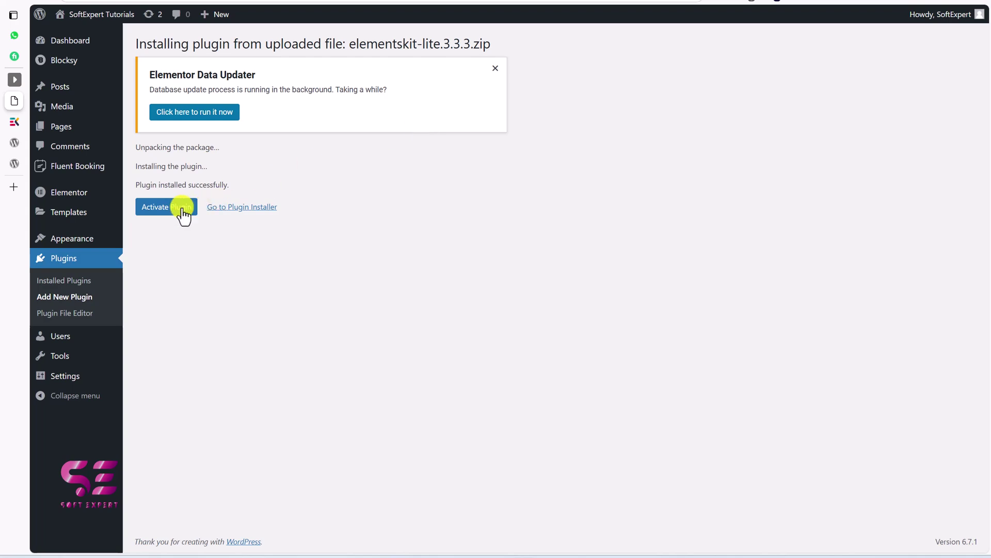
left_click(181, 209)
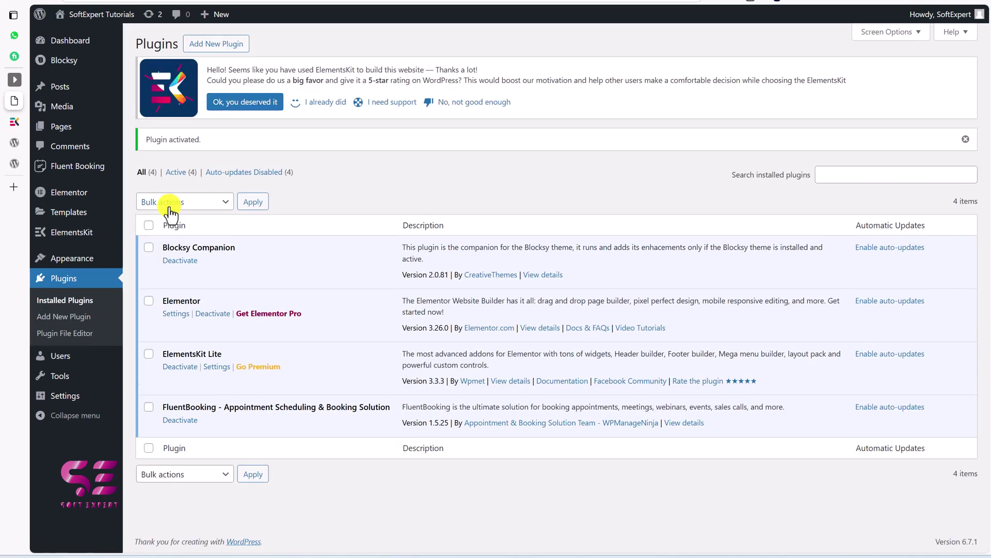
Confirm Header Offcanvas is ON in ElementsKit Widgets, then go to Header Footer templates
left_click(76, 240)
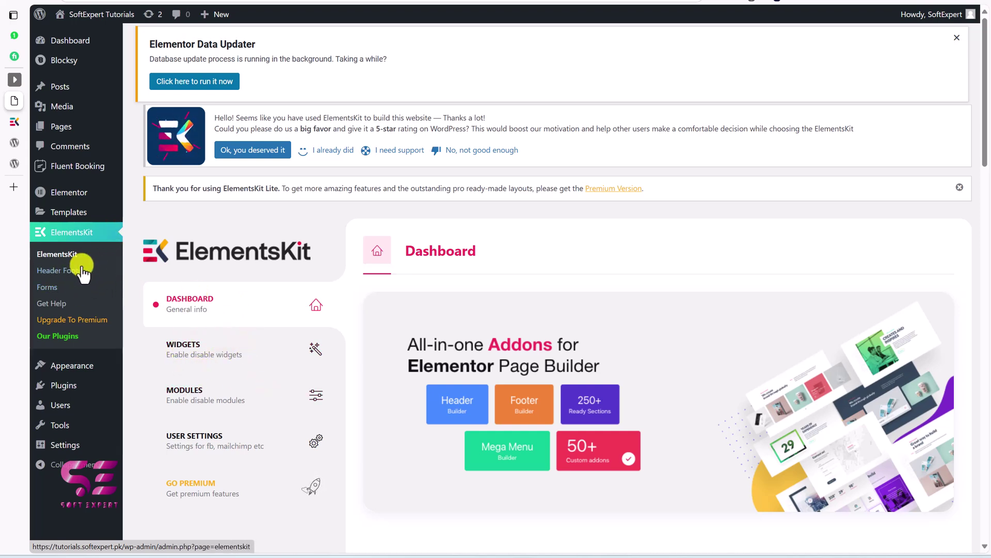
left_click(193, 345)
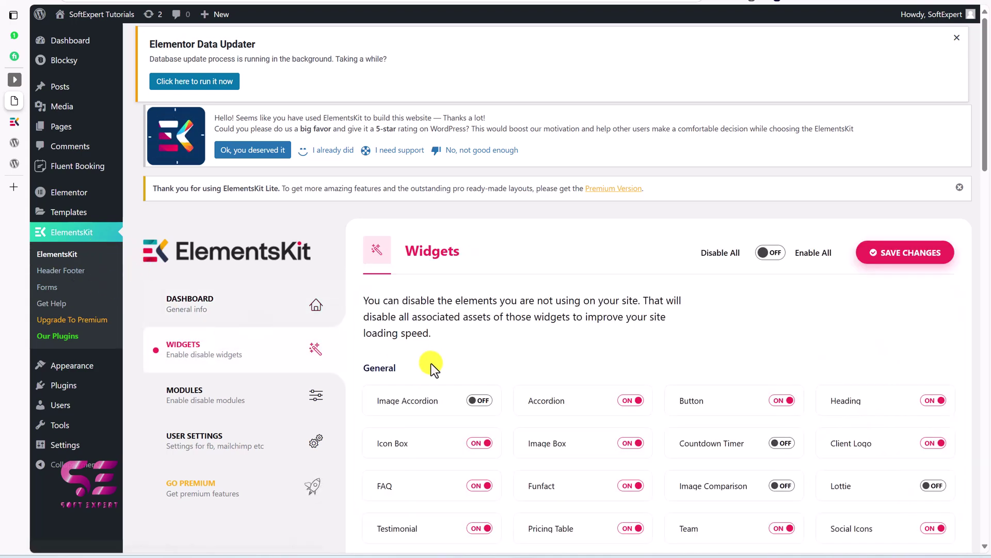
scroll(431, 367, "down", 7)
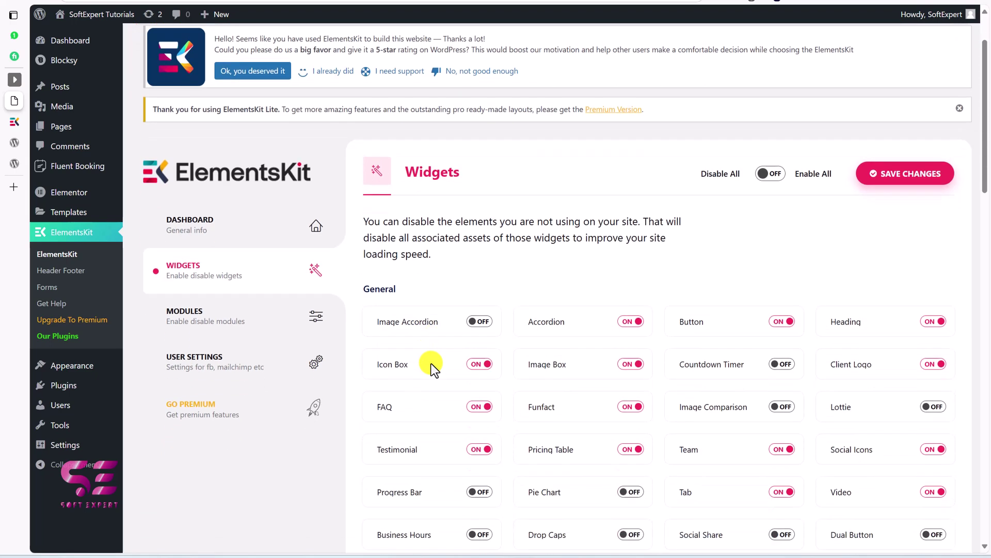
scroll(433, 368, "down", 9)
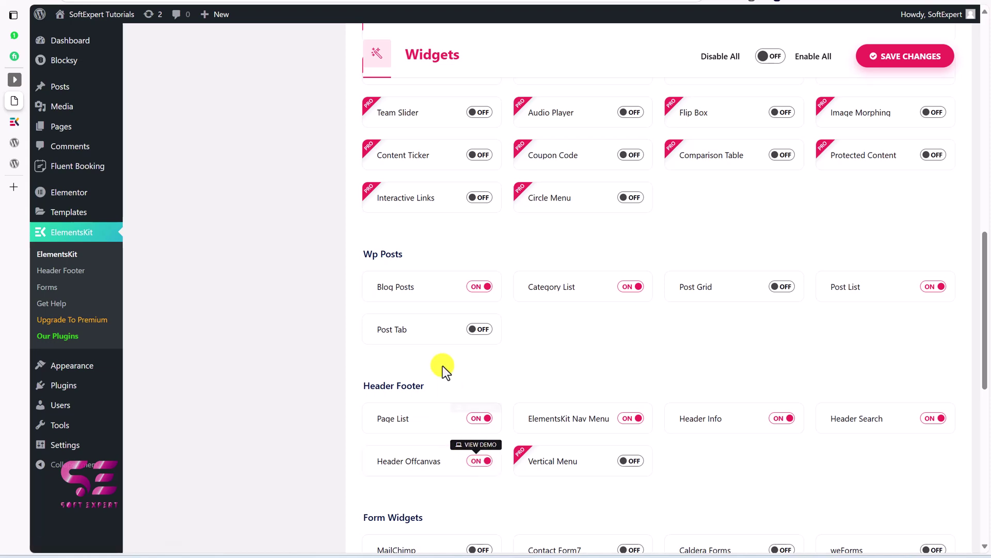
scroll(423, 361, "down", 3)
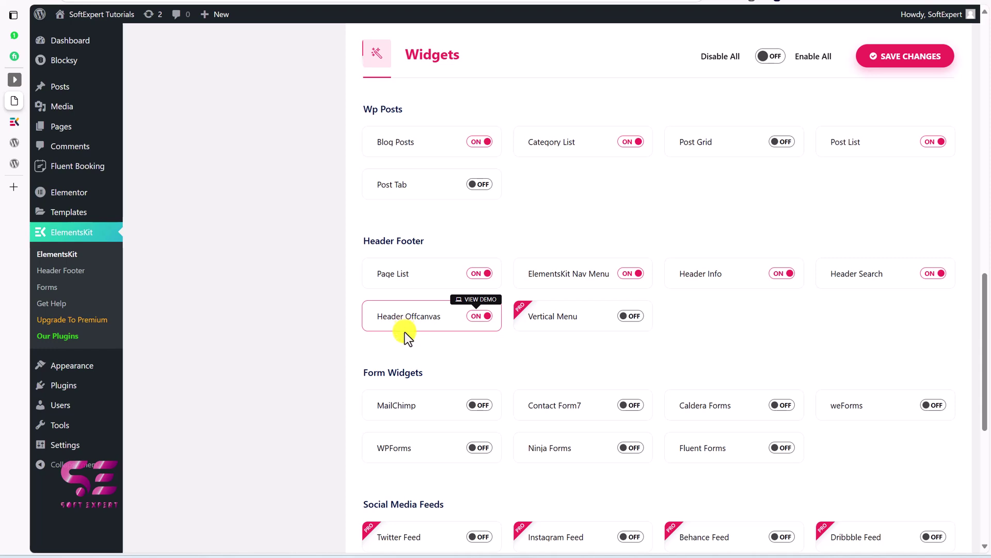
left_click(83, 278)
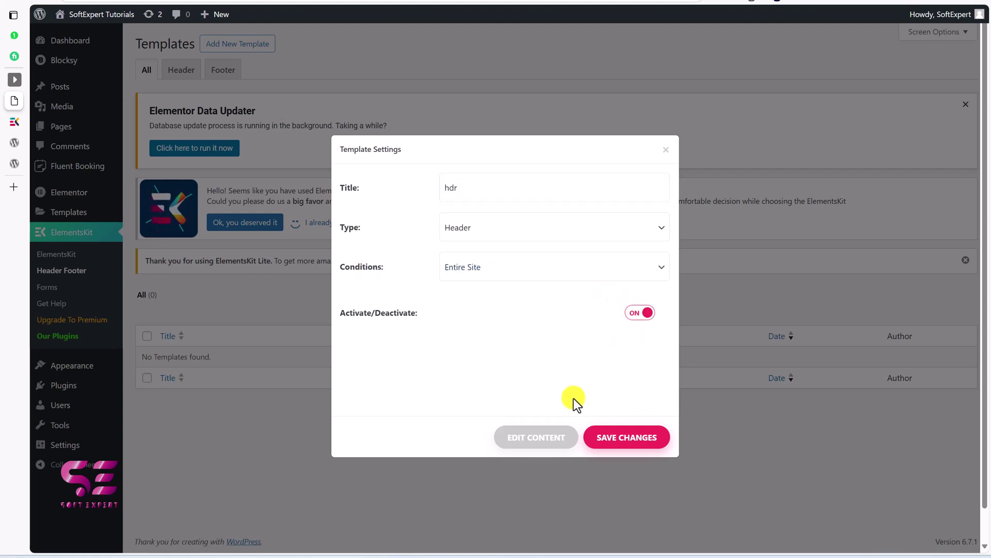
Open the active 'hdr' Entire Site header template in the Elementor editor
left_click(543, 439)
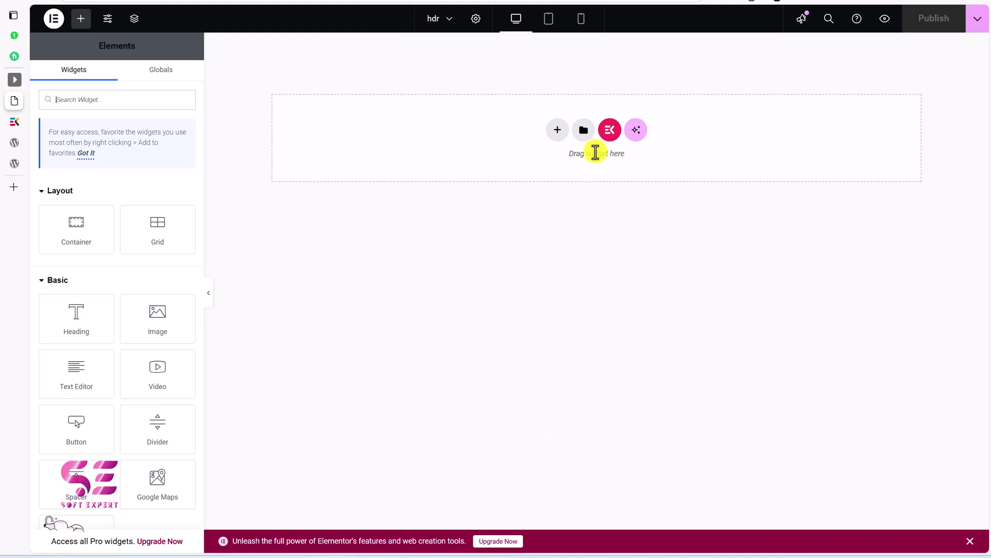
Insert 'Header - Section 1' from the ElementsKit library's Header section category
left_click(610, 134)
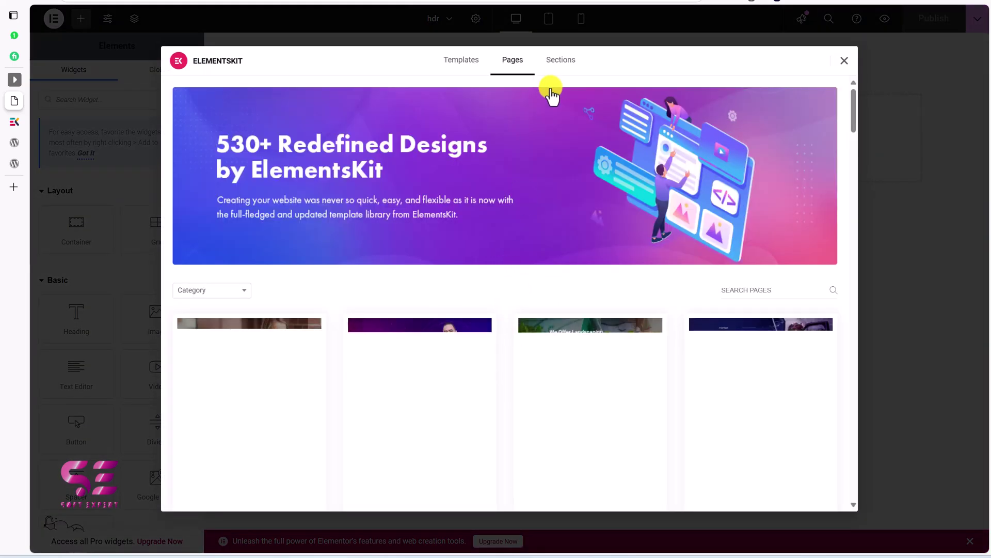
left_click(560, 66)
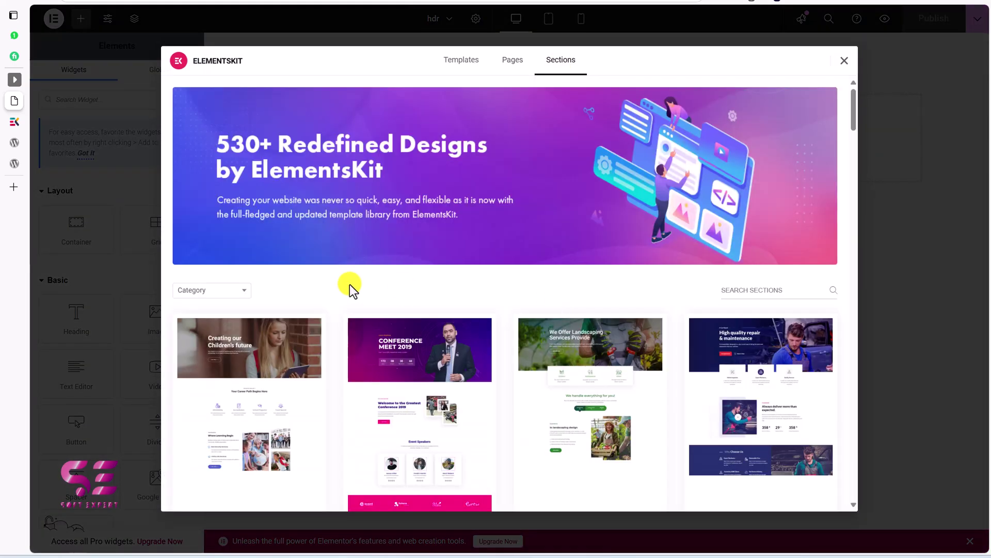
left_click(240, 290)
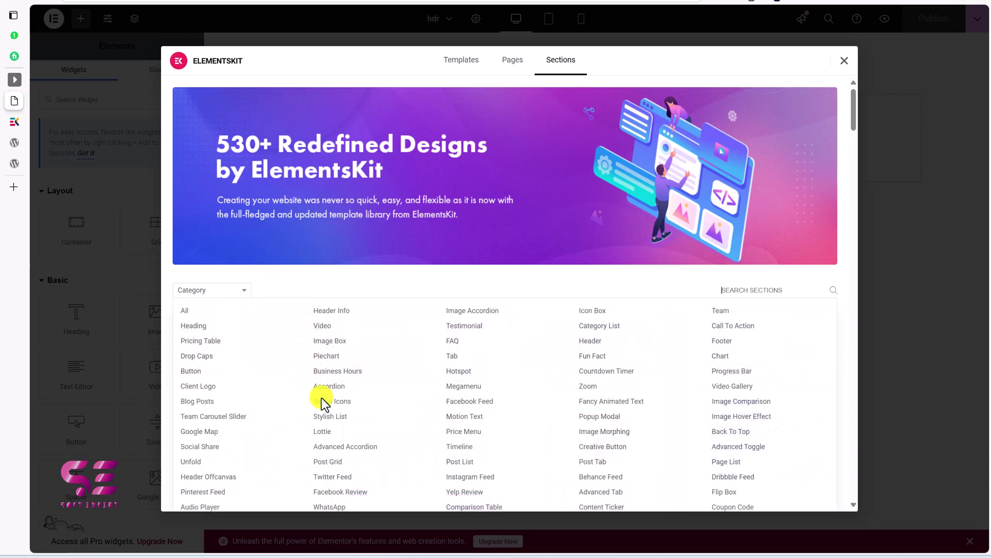
scroll(485, 255, "down", 3)
left_click(589, 209)
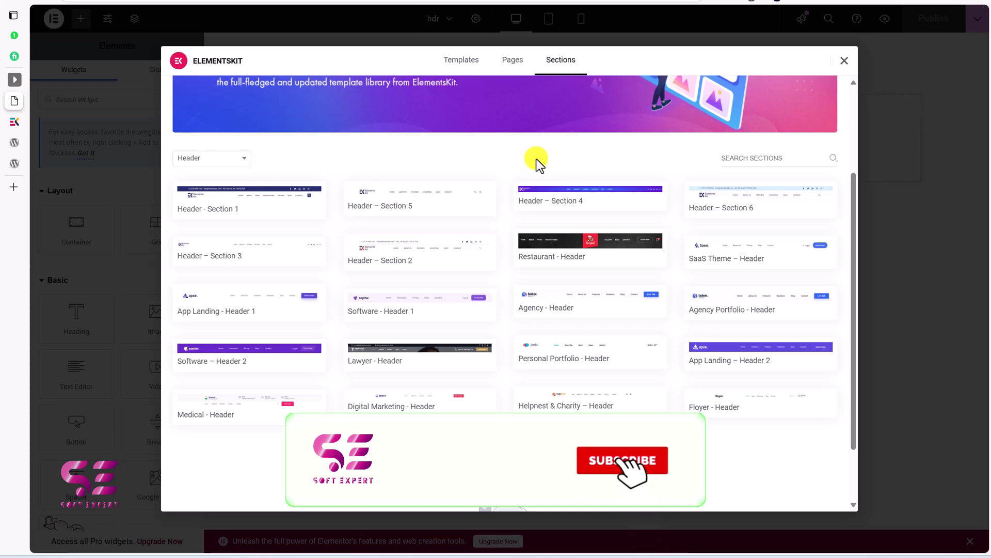
mouse_move(248, 203)
left_click(201, 209)
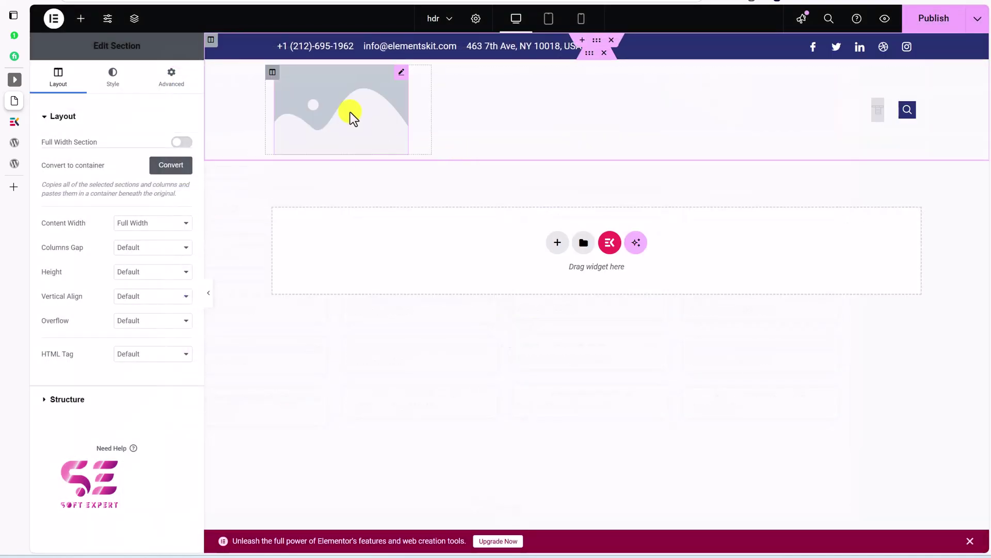
Replace the header's placeholder image with the Soft Expert Consultant logo
left_click(400, 76)
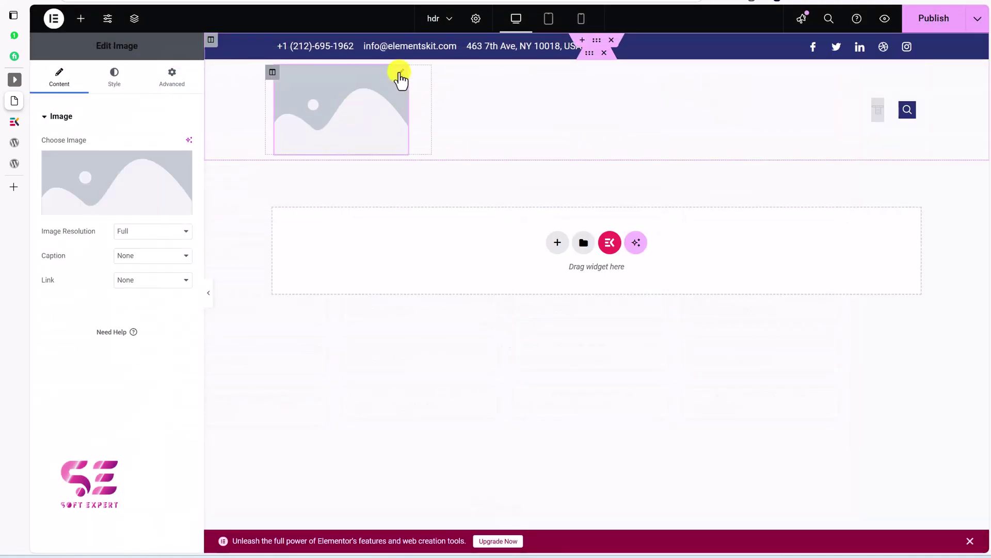
left_click(111, 167)
left_click(731, 255)
left_click(940, 518)
Set the header's Nav Menu to show Main Menu's links, then search widgets for 'off'
left_click(878, 93)
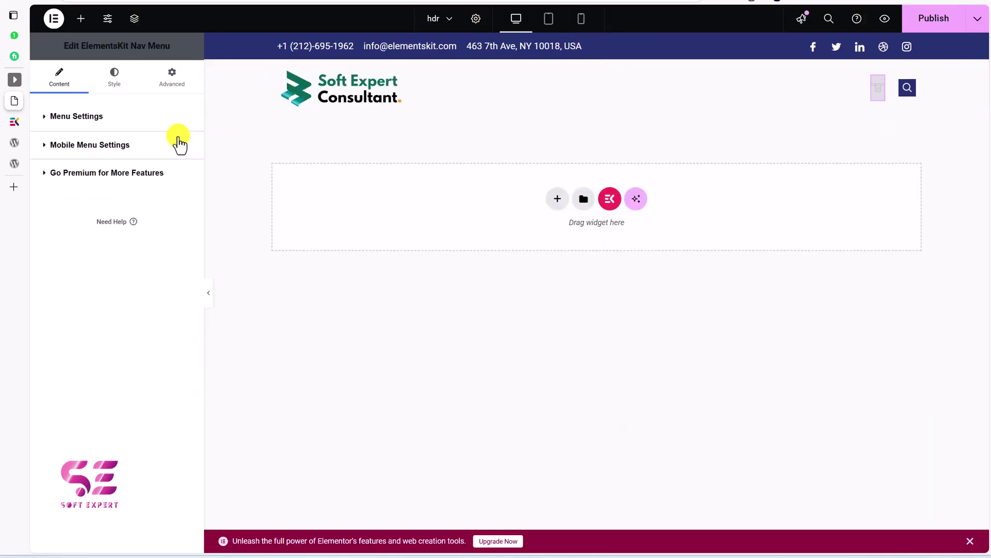
left_click(151, 146)
left_click(137, 162)
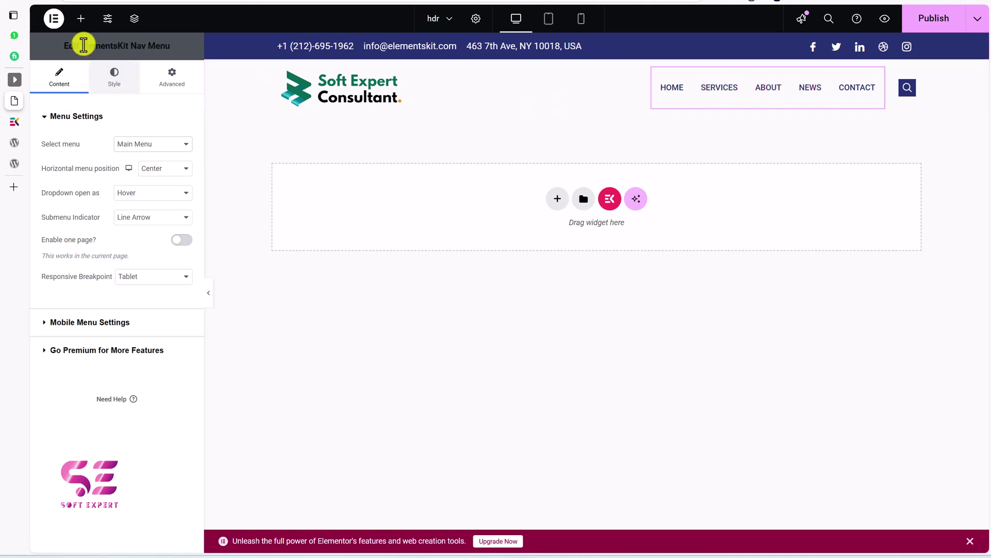
left_click(84, 31)
type("off")
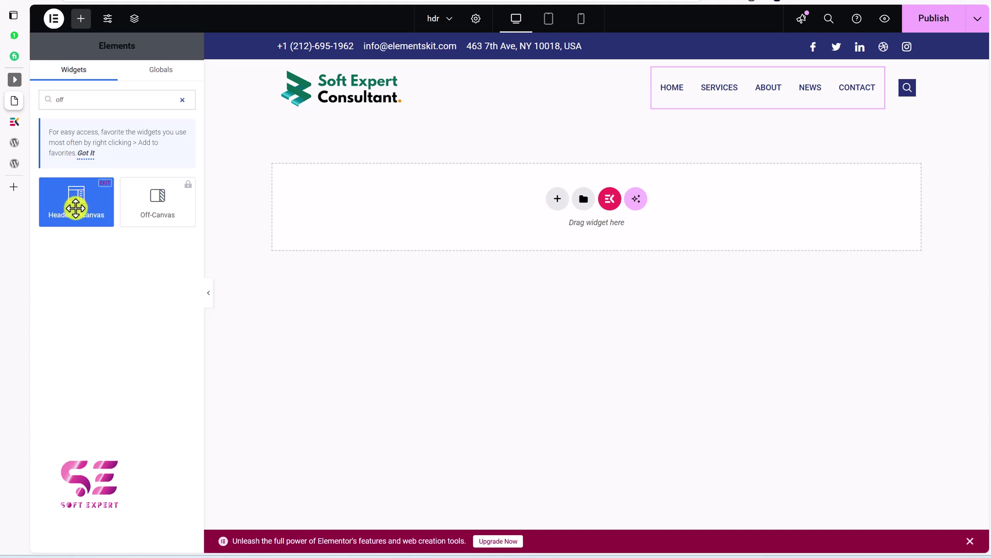
Drop a Header Offcanvas hamburger into the header and delete the Nav Menu and Header Search widgets
left_click_drag(76, 208, 749, 96)
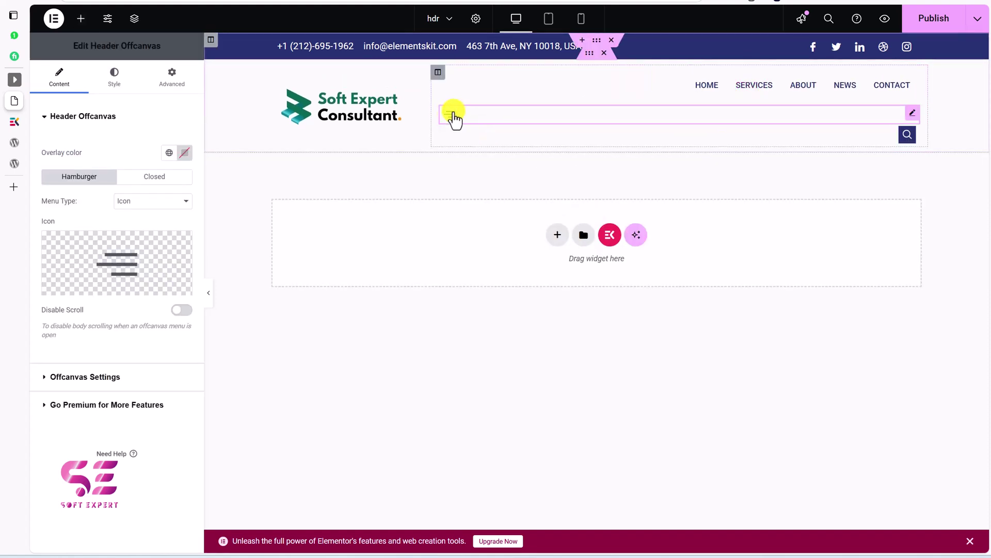
right_click(740, 98)
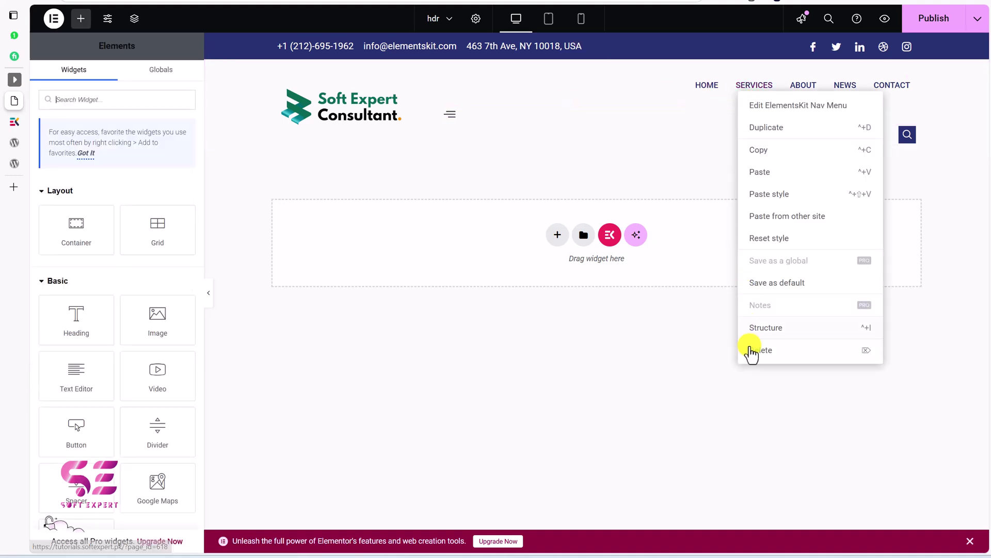
left_click(752, 349)
right_click(907, 95)
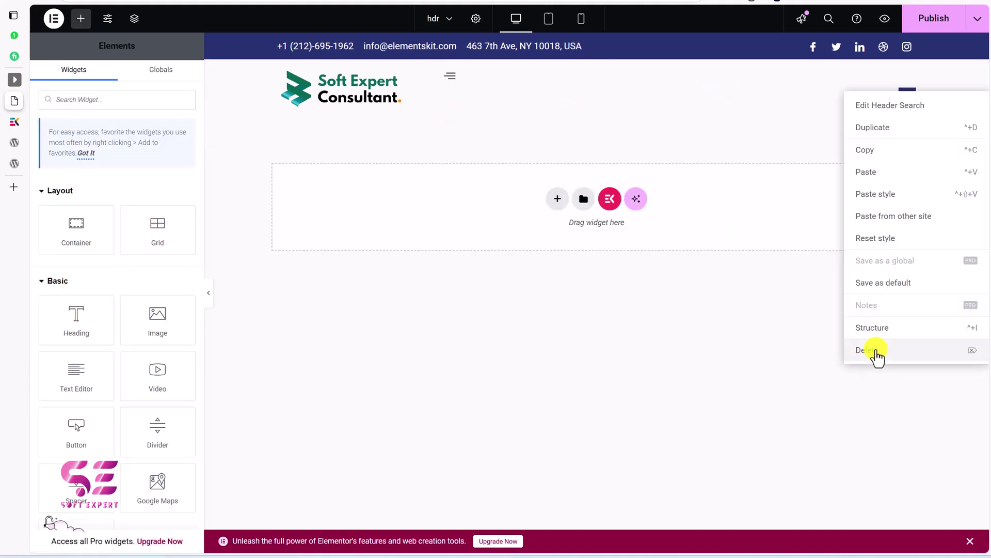
left_click(867, 349)
left_click(462, 89)
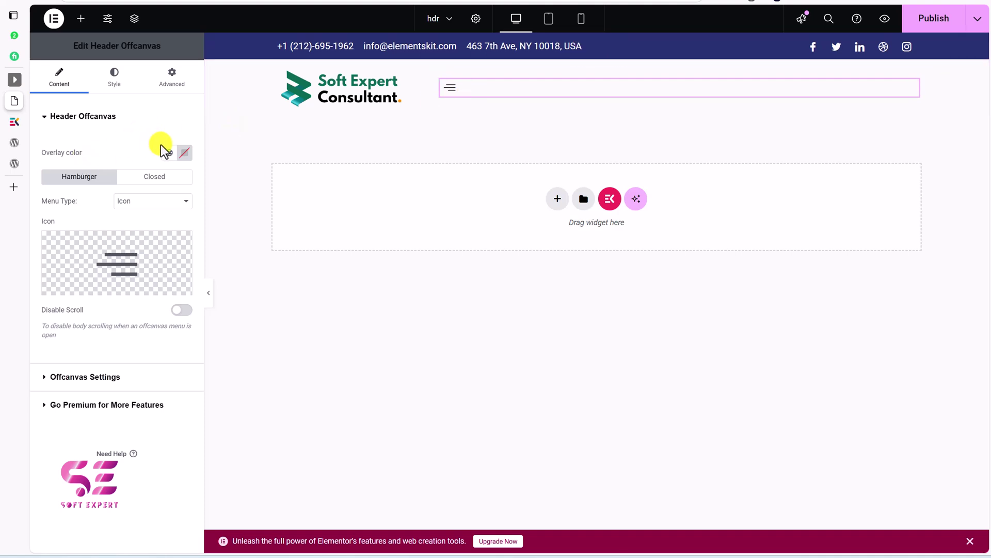
Set the off-canvas overlay colour to black, keeping the default hamburger and close icons
left_click(182, 153)
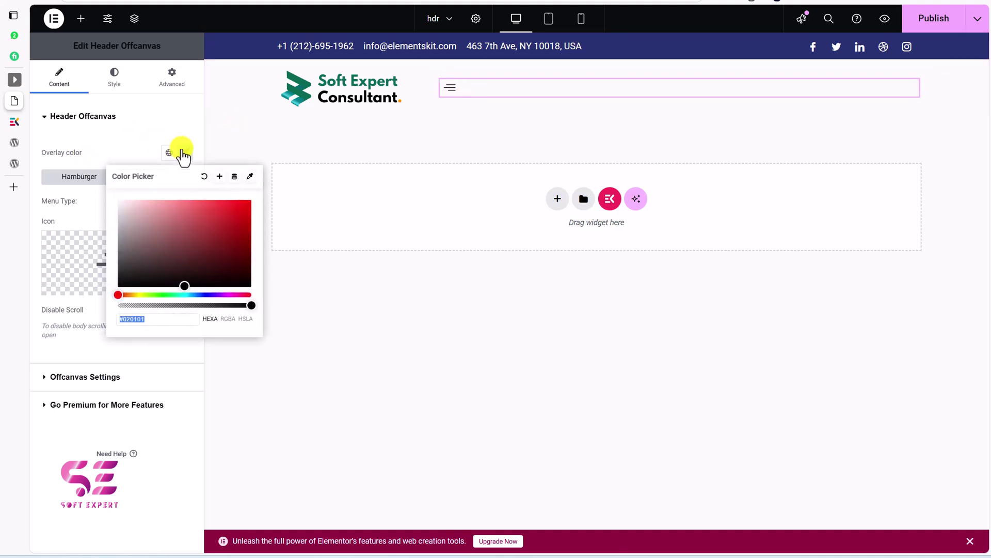
left_click(148, 155)
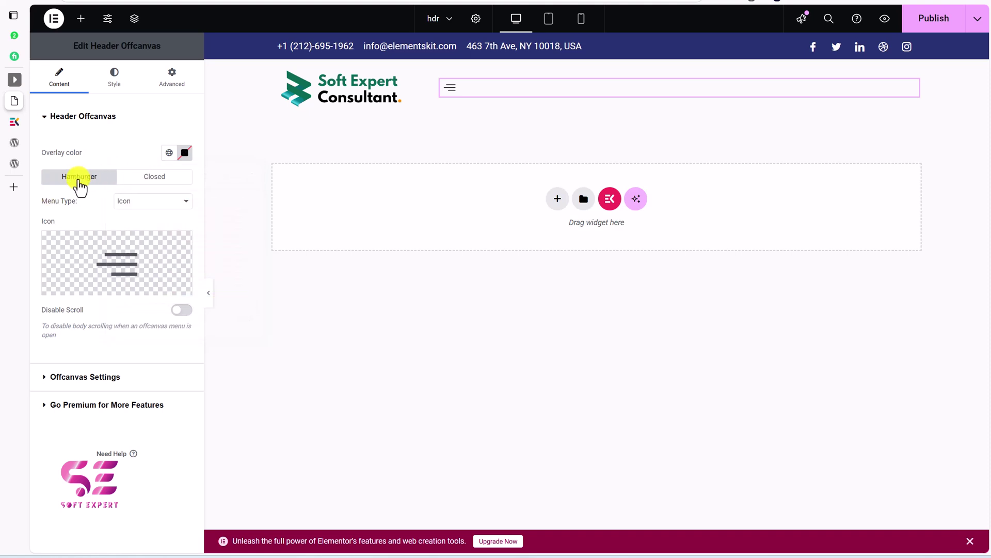
left_click(124, 257)
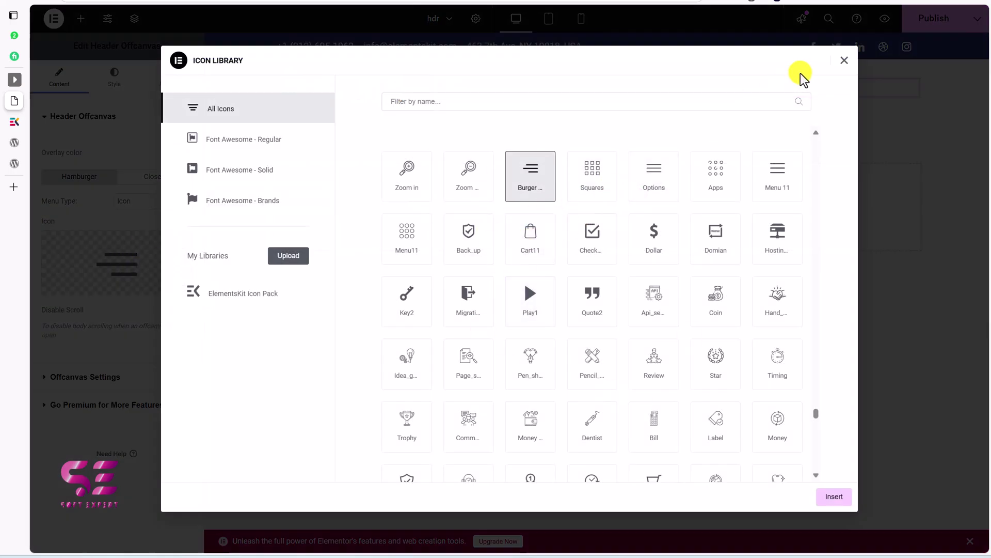
left_click(844, 61)
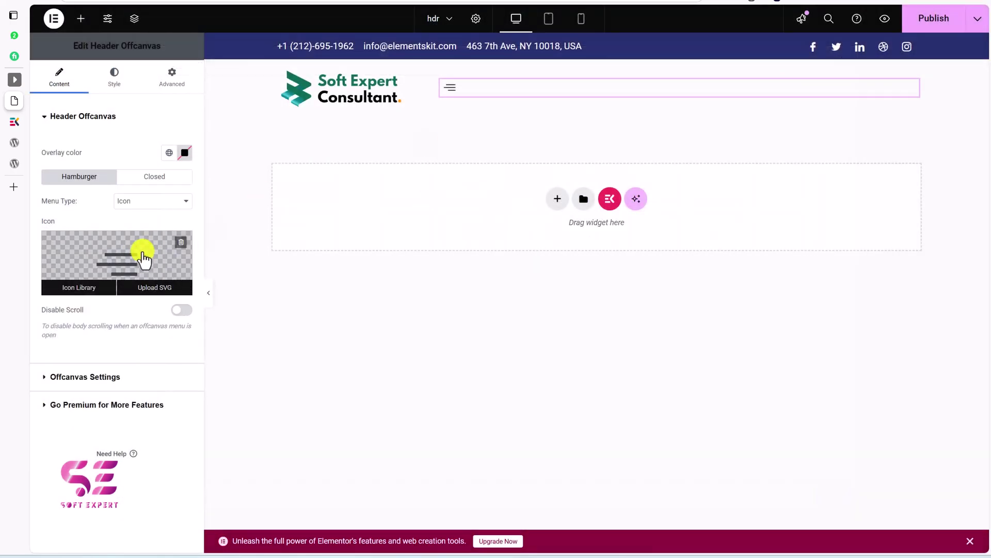
left_click(147, 181)
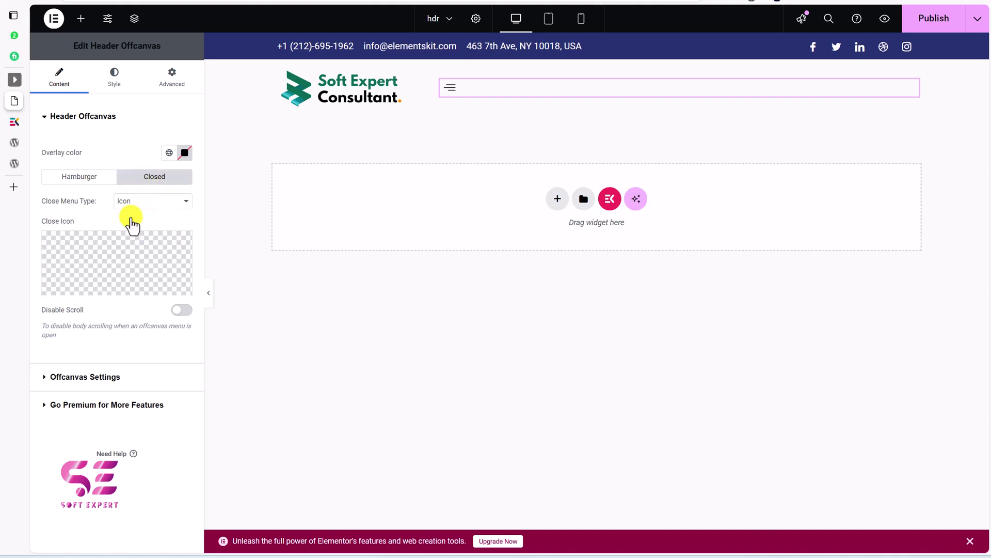
left_click(92, 177)
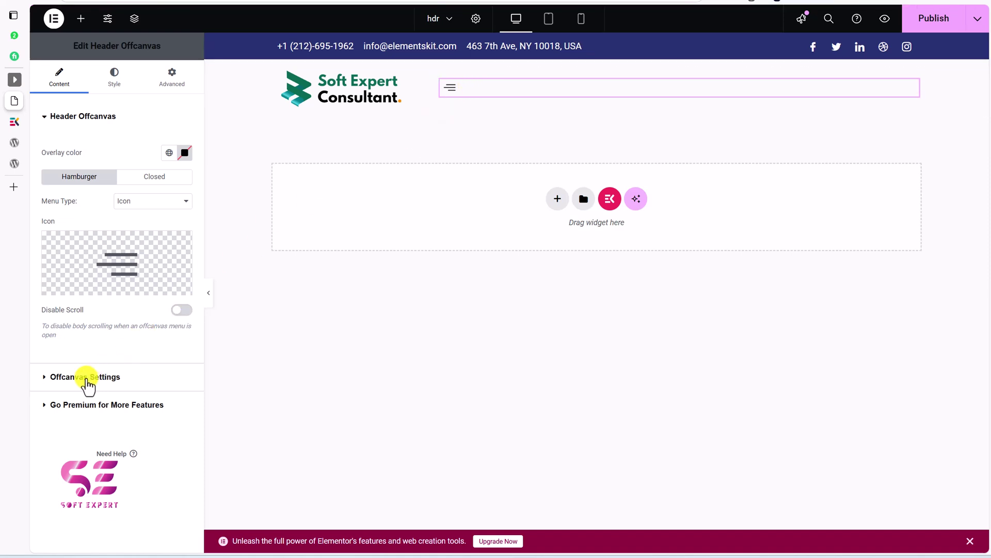
left_click(86, 377)
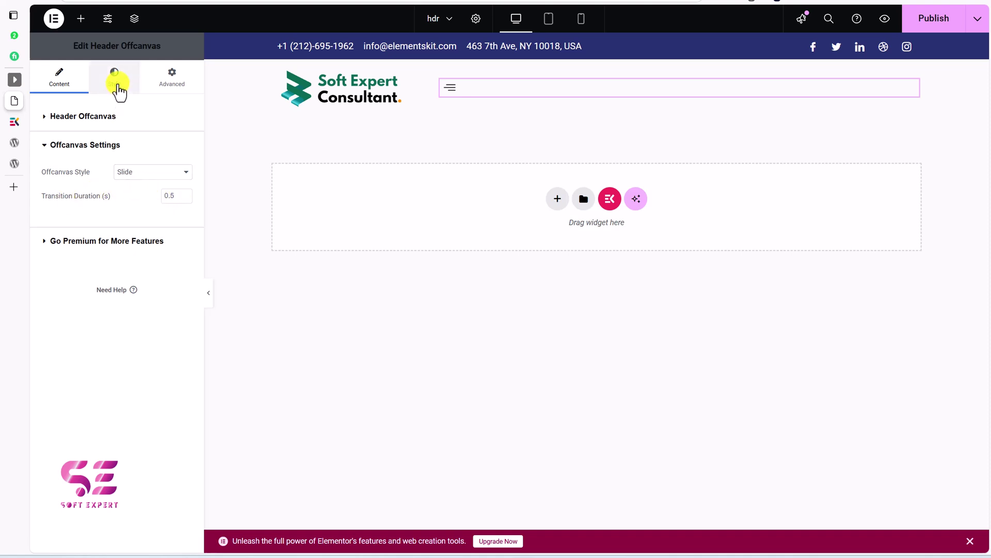
Set the hamburger's Offcanvas style alignment to Right and publish the hdr header
left_click(116, 83)
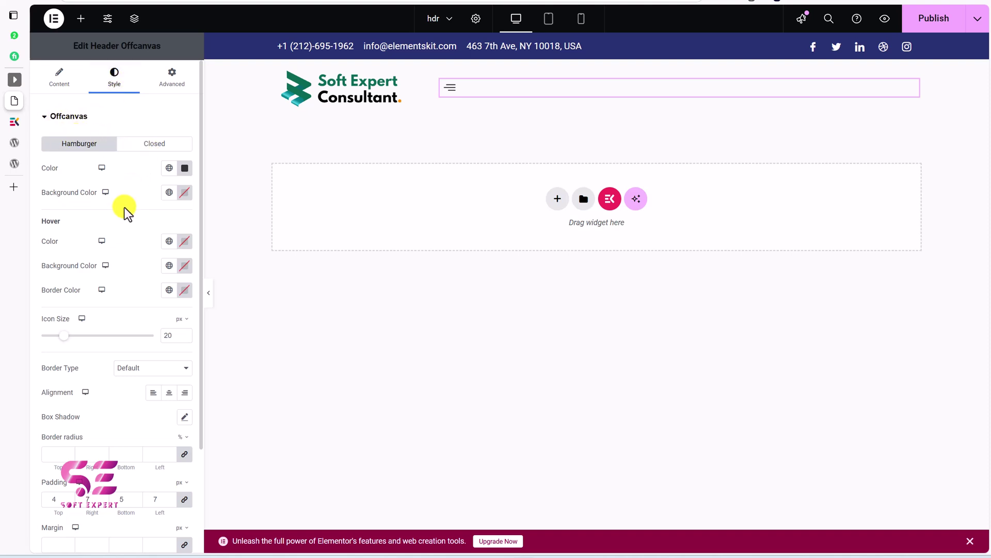
scroll(124, 209, "down", 3)
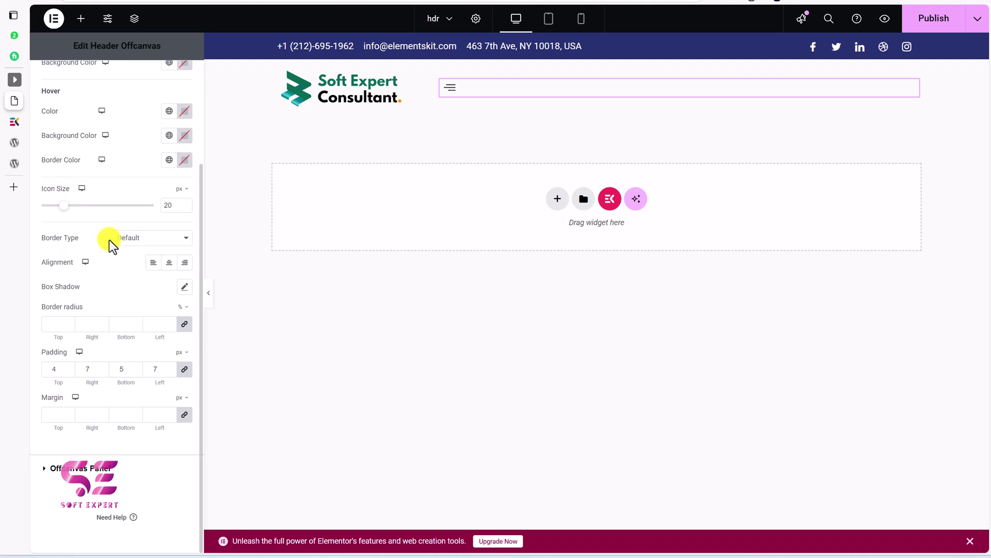
scroll(57, 330, "up", 3)
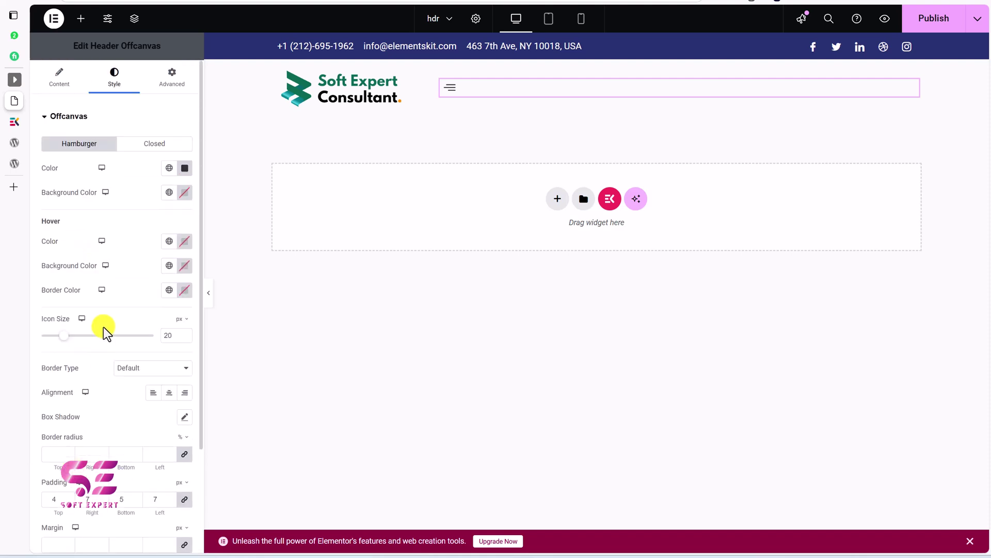
scroll(119, 346, "down", 3)
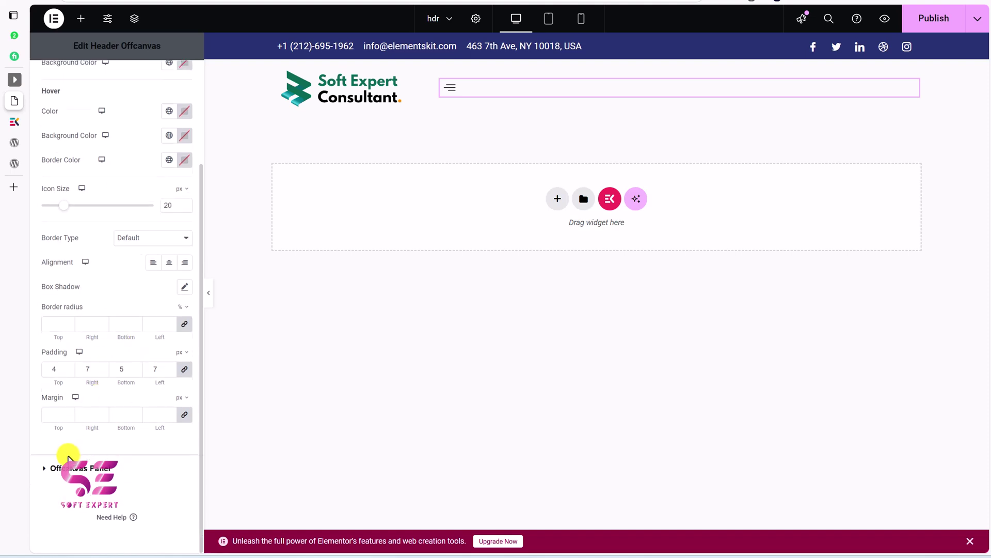
left_click(66, 468)
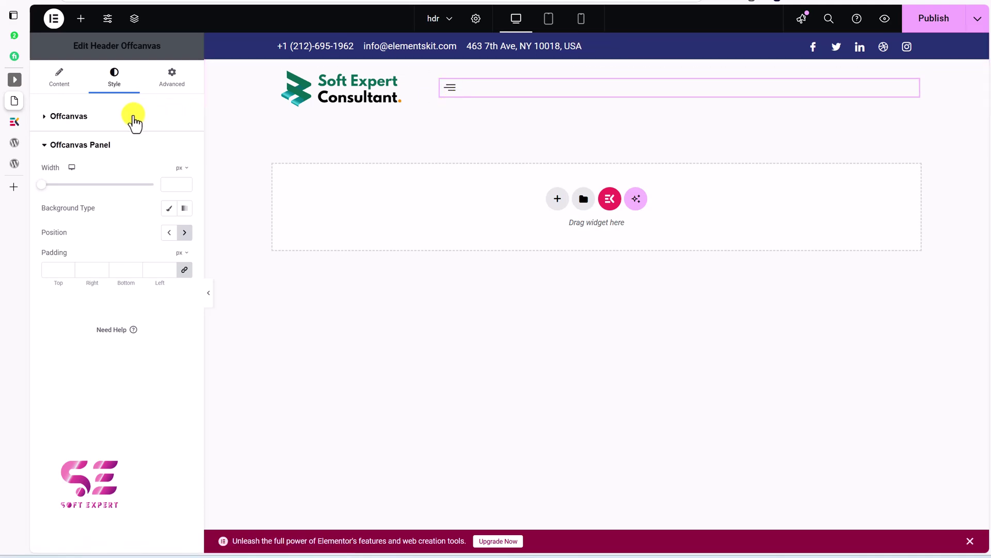
left_click(134, 118)
left_click(184, 377)
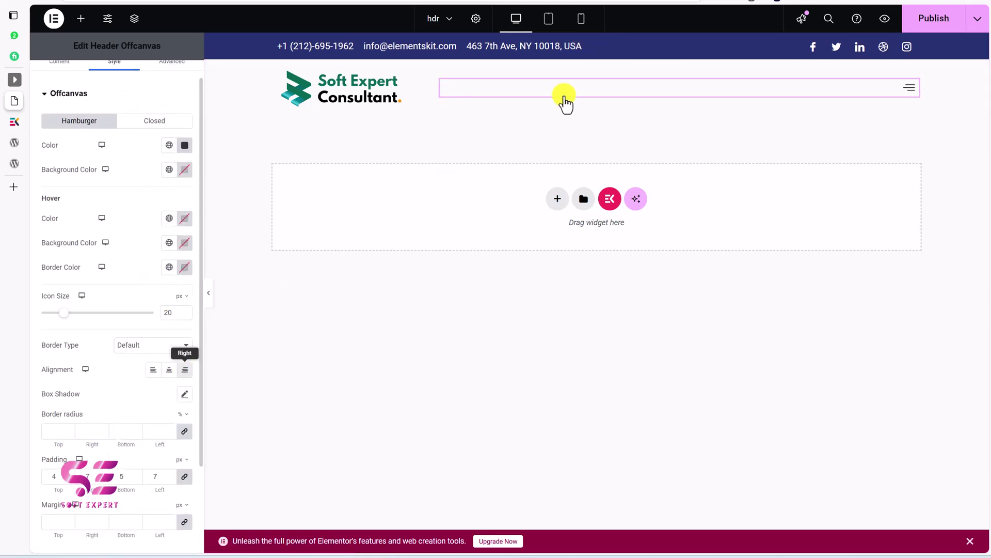
left_click(565, 94)
left_click(920, 18)
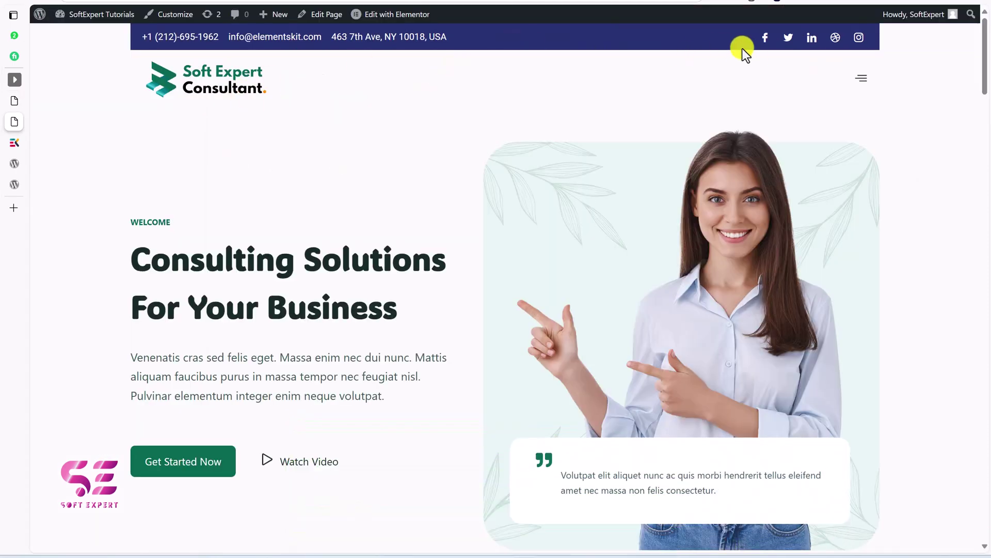
left_click(861, 78)
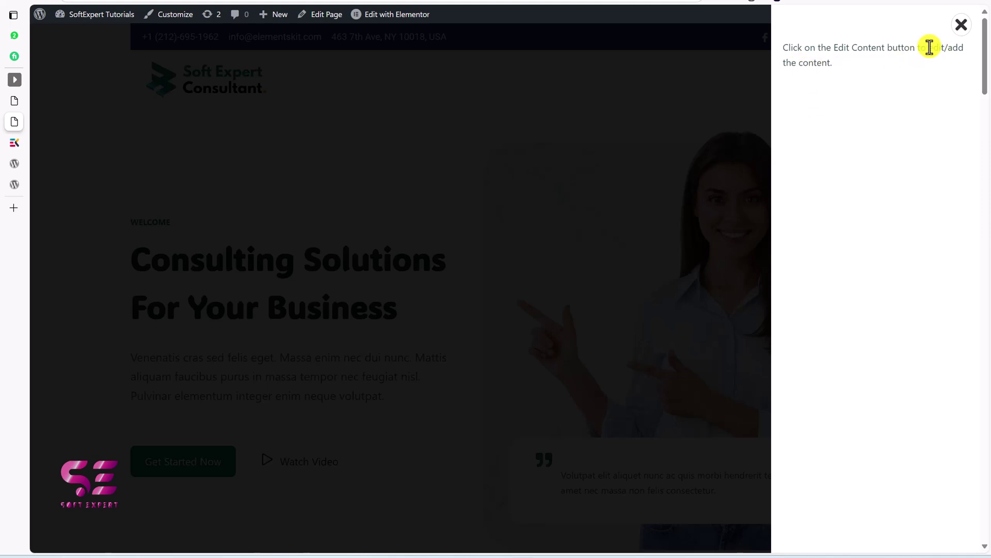
left_click(960, 25)
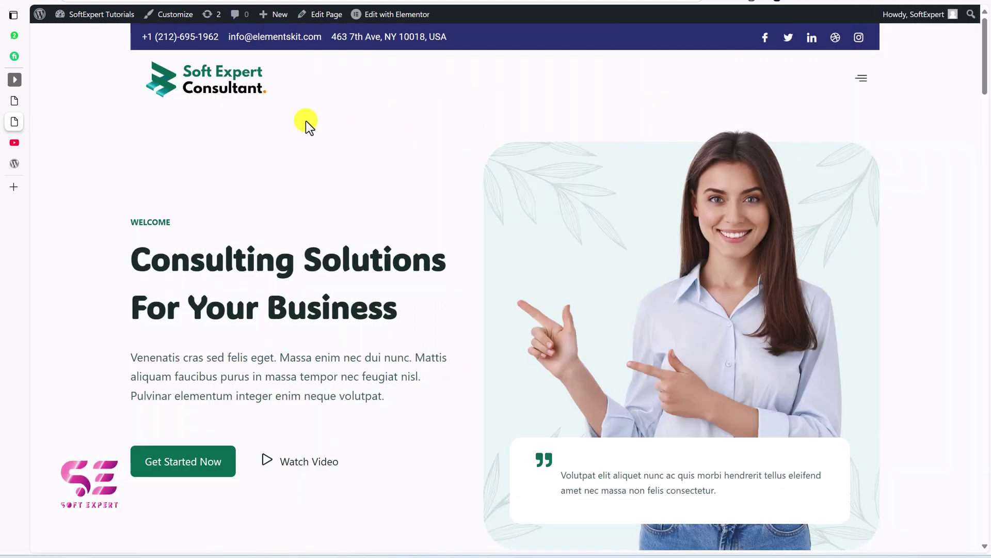
left_click(15, 101)
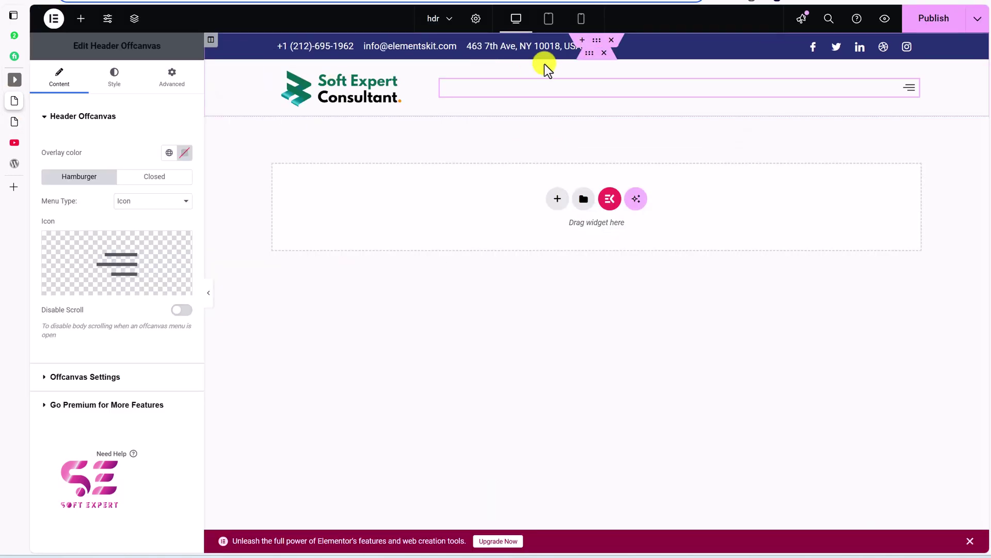
Open the off-canvas panel on the canvas and choose Edit Content to load its Widget Area editor
left_click(901, 97)
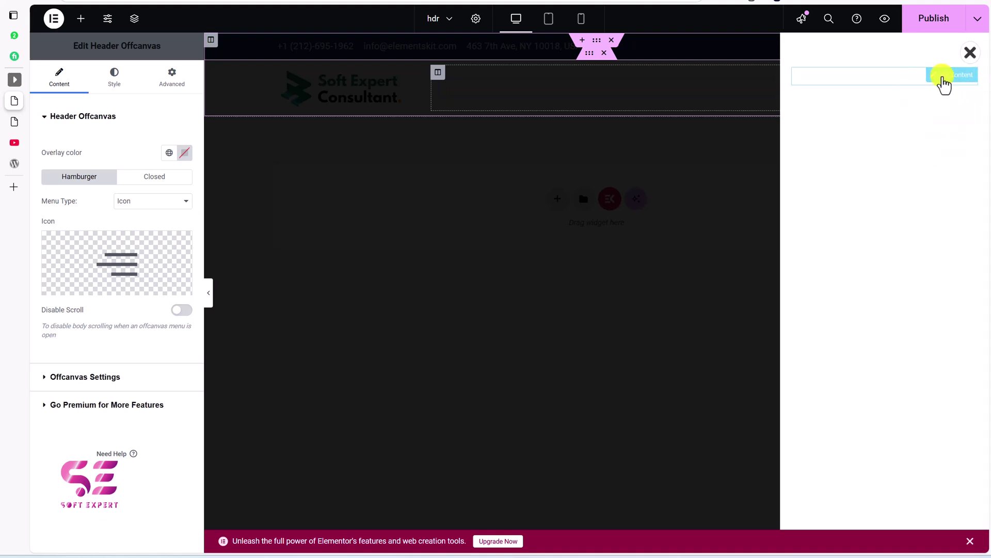
left_click(950, 78)
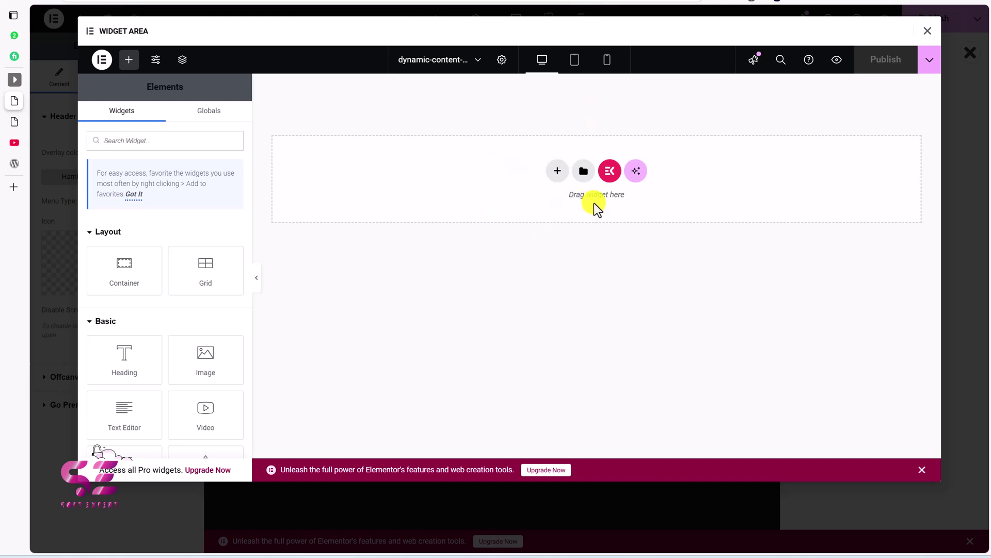
Add an Image widget to the panel showing the Soft Expert Consultant logo
left_click_drag(217, 345, 432, 199)
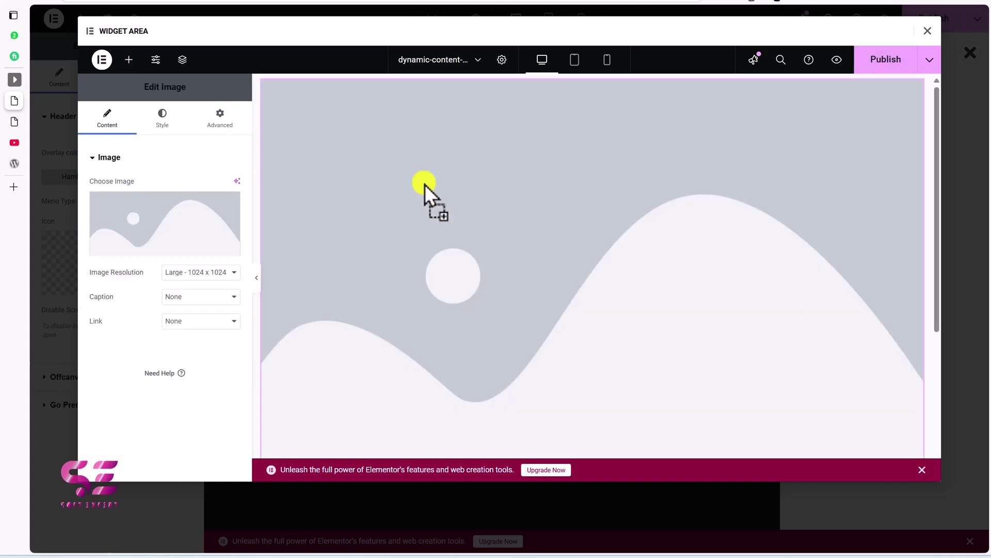
left_click(163, 216)
left_click(373, 385)
left_click(897, 447)
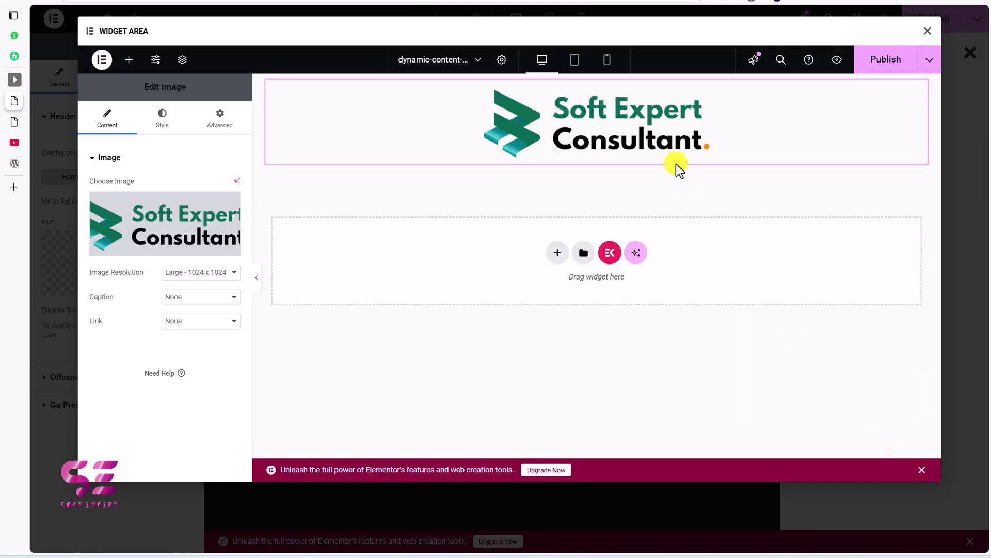
Add an ElementsKit Nav Menu below the logo using Main Menu, positioned Center
left_click(129, 59)
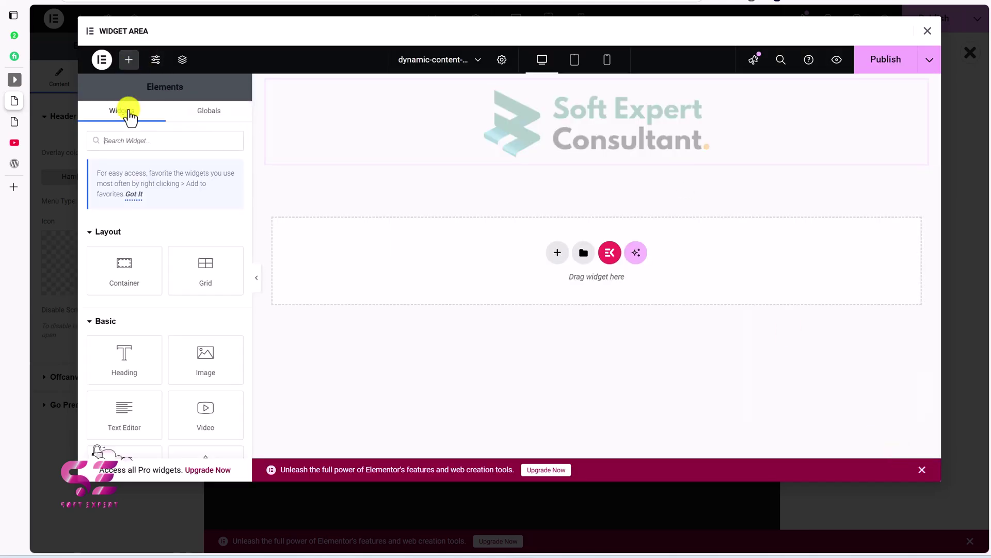
type("men")
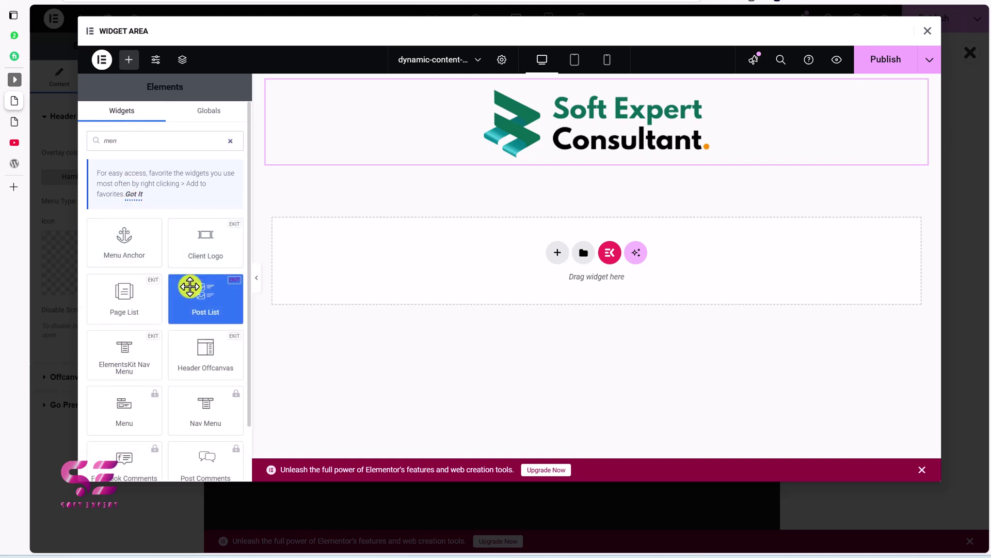
type("u")
left_click_drag(133, 305, 306, 187)
right_click(305, 187)
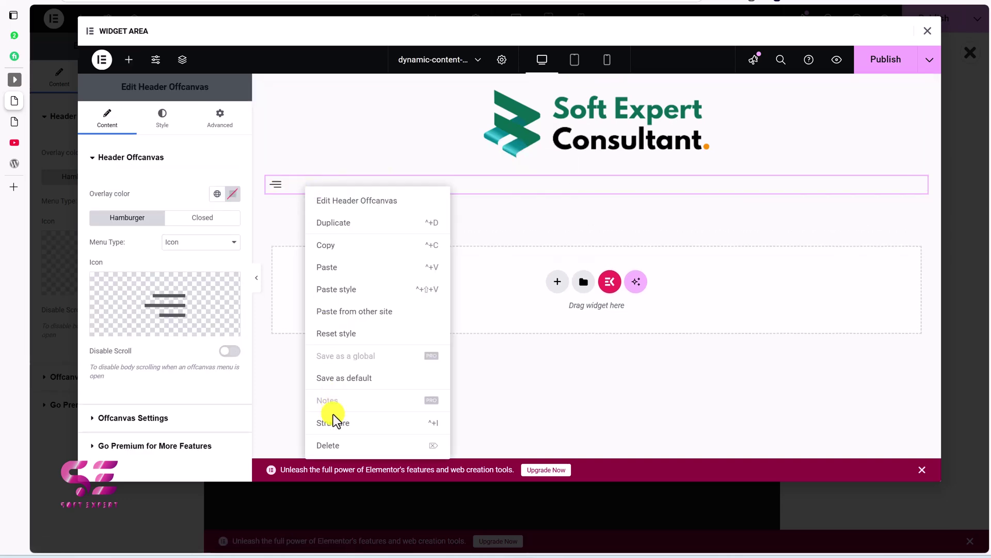
left_click(328, 445)
left_click_drag(212, 251, 543, 147)
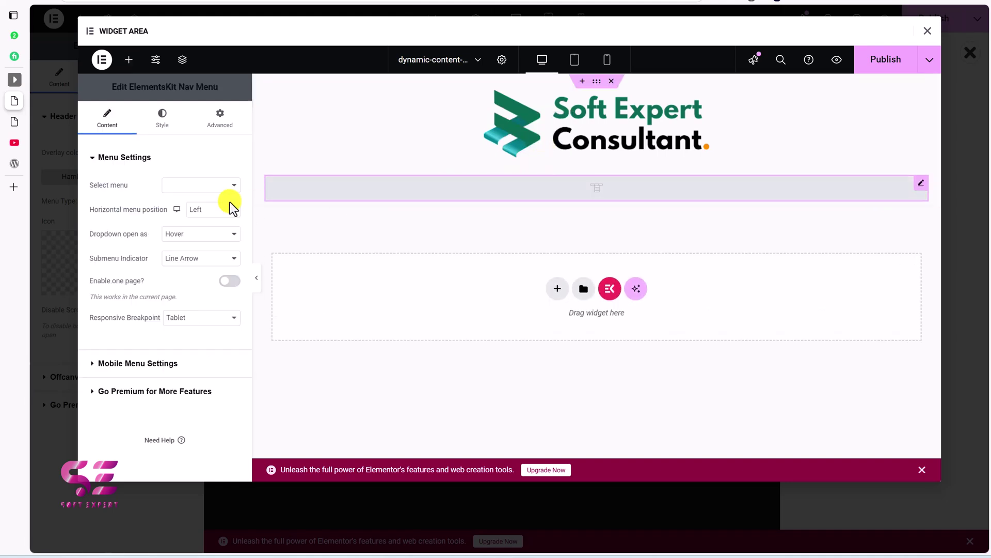
left_click(191, 188)
left_click(187, 202)
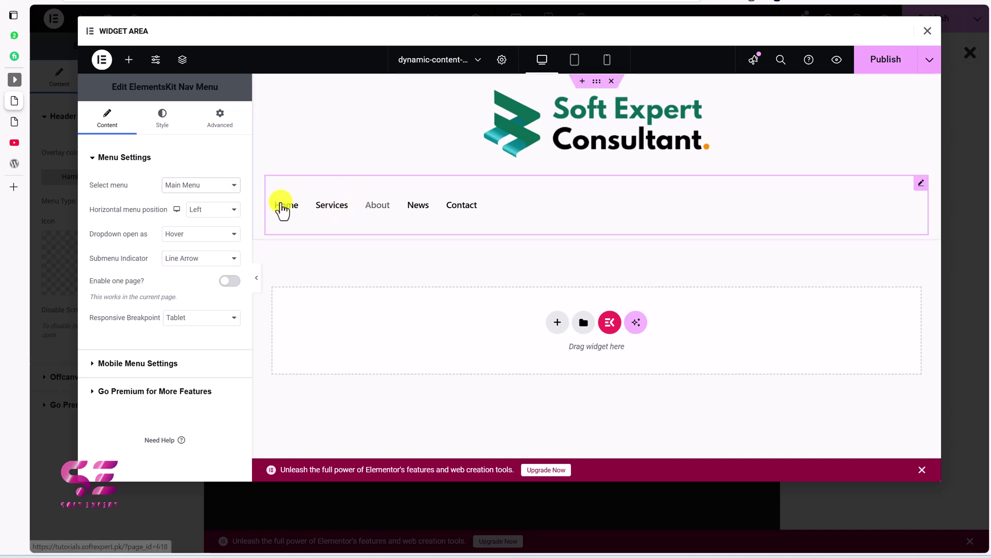
left_click(207, 211)
left_click(201, 240)
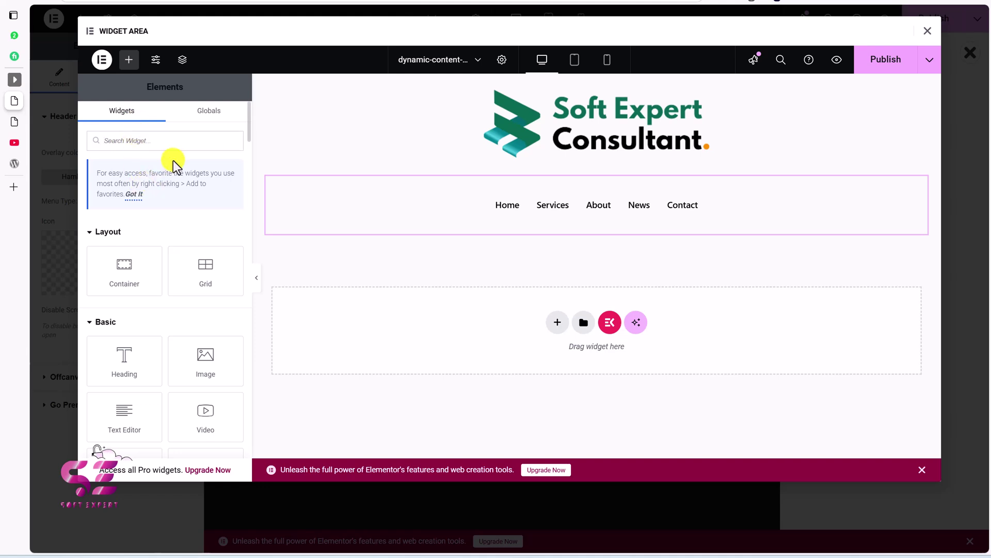
Add an icon list below the menu, trimmed to a single linked 'Home' item without an icon
type("lis")
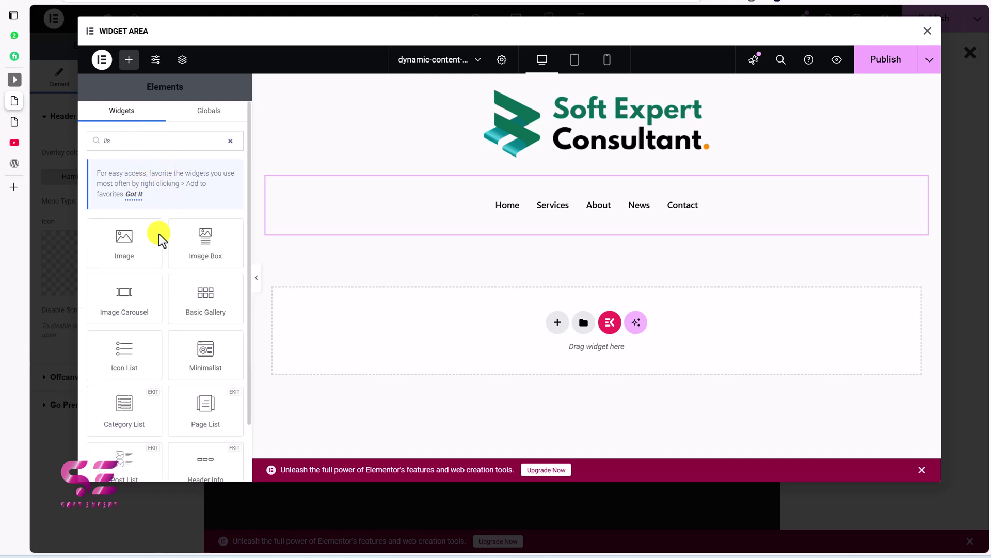
left_click_drag(130, 368, 495, 246)
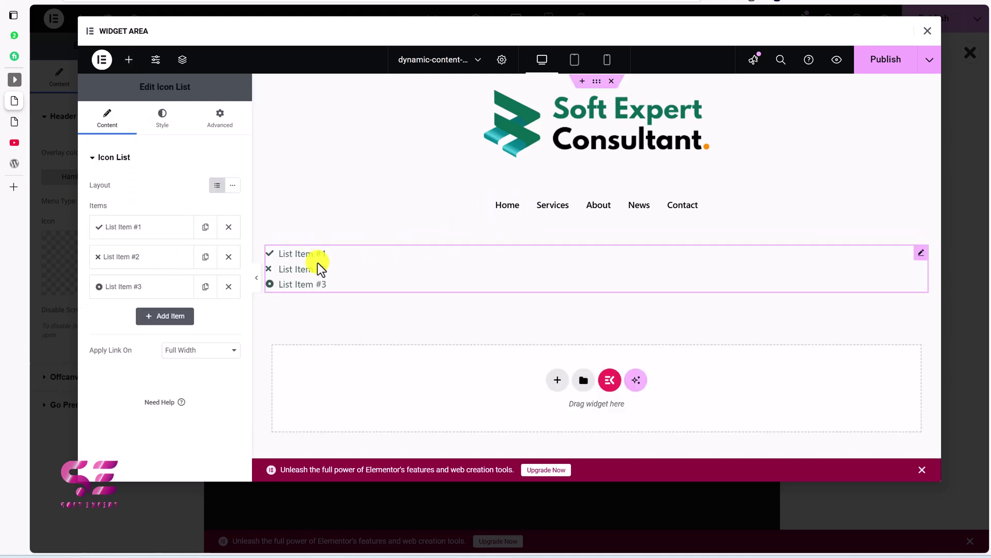
left_click(235, 289)
left_click(229, 257)
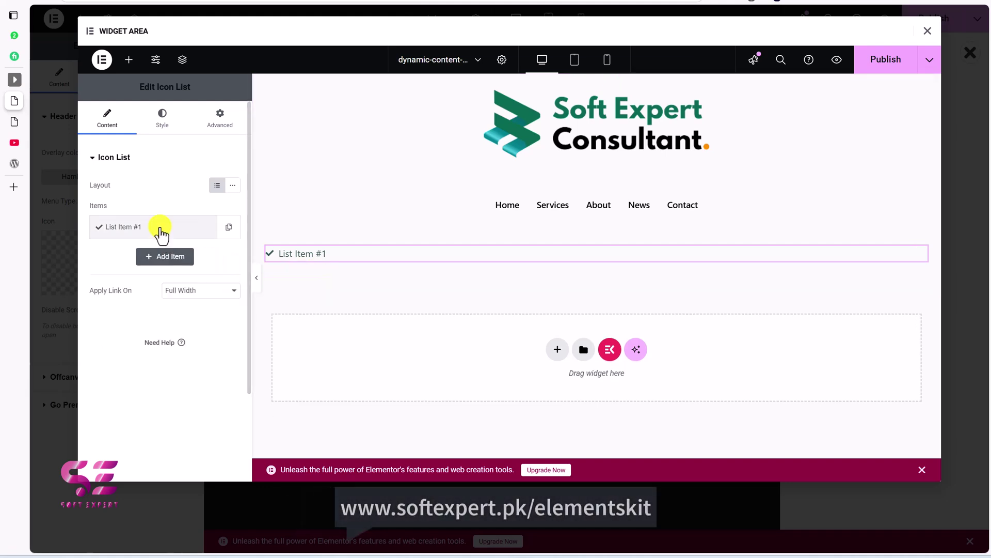
left_click(162, 231)
left_click(216, 309)
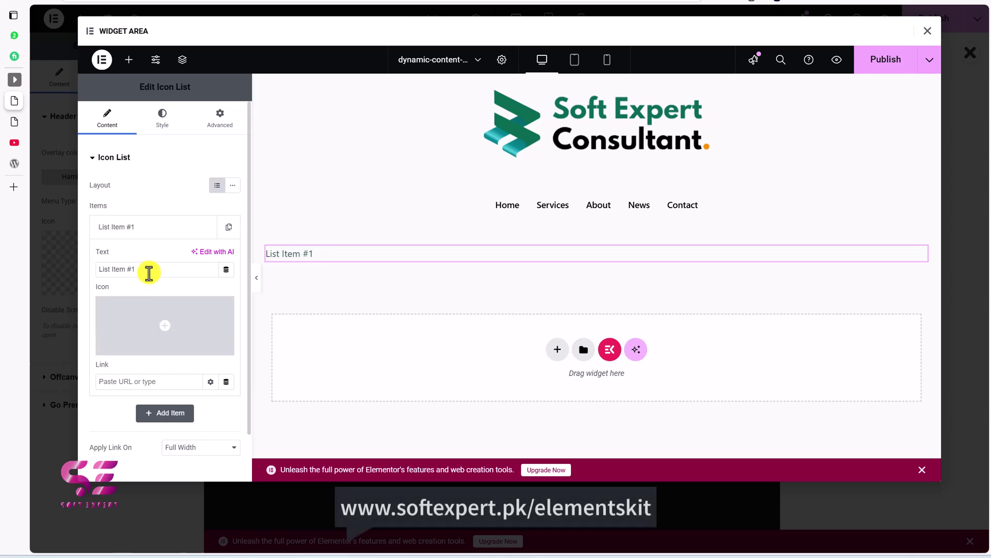
triple_click(124, 269)
type("Home")
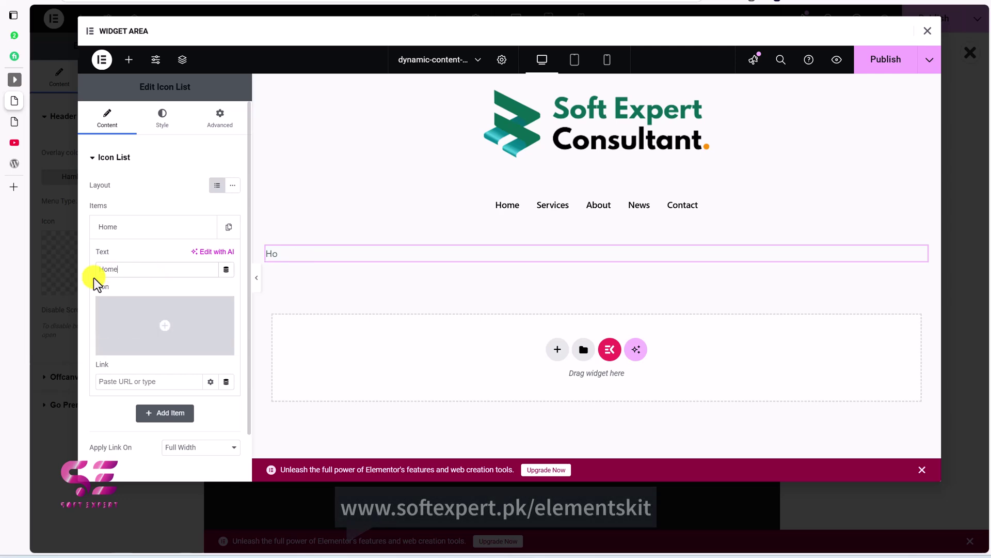
left_click(136, 382)
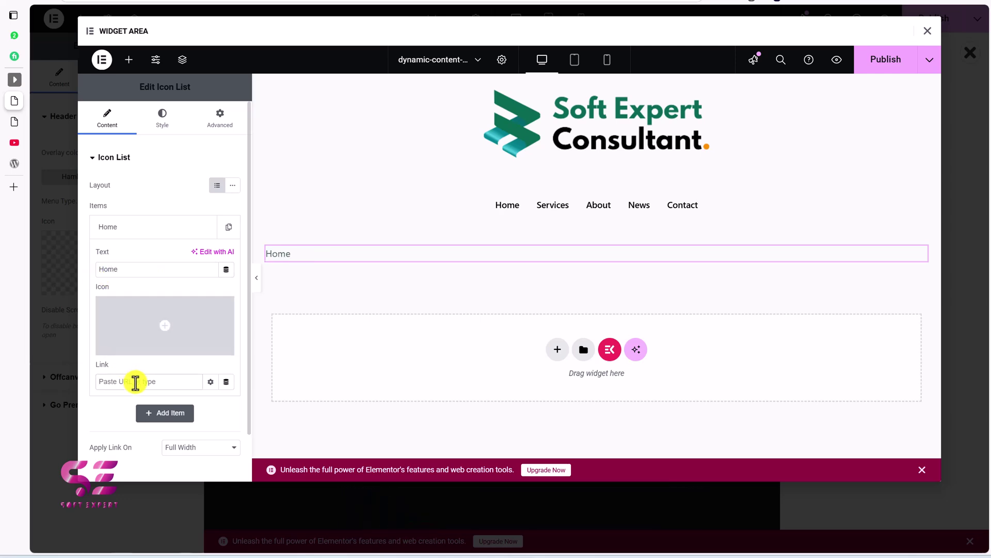
left_click(144, 228)
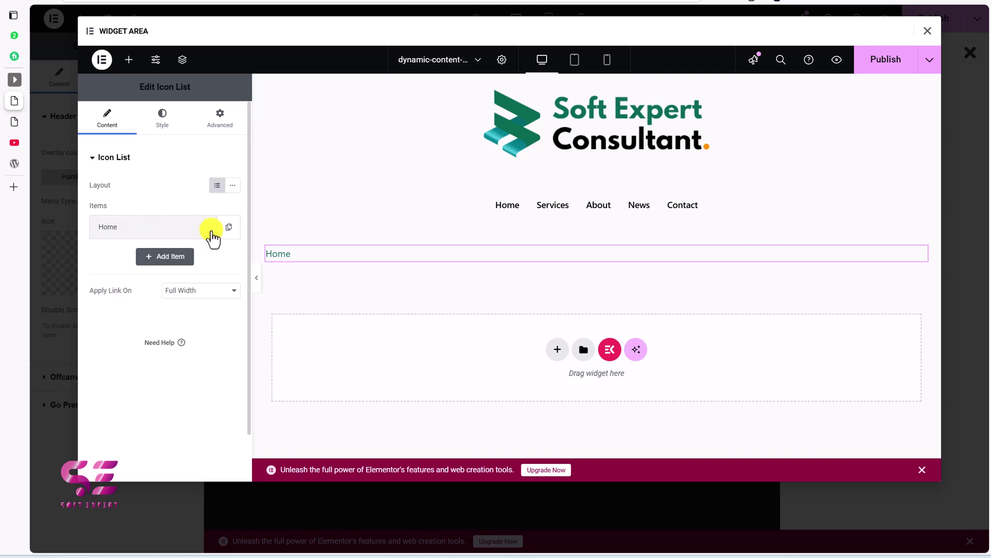
Duplicate Home into a second list item renamed 'About'
left_click(228, 228)
left_click(138, 258)
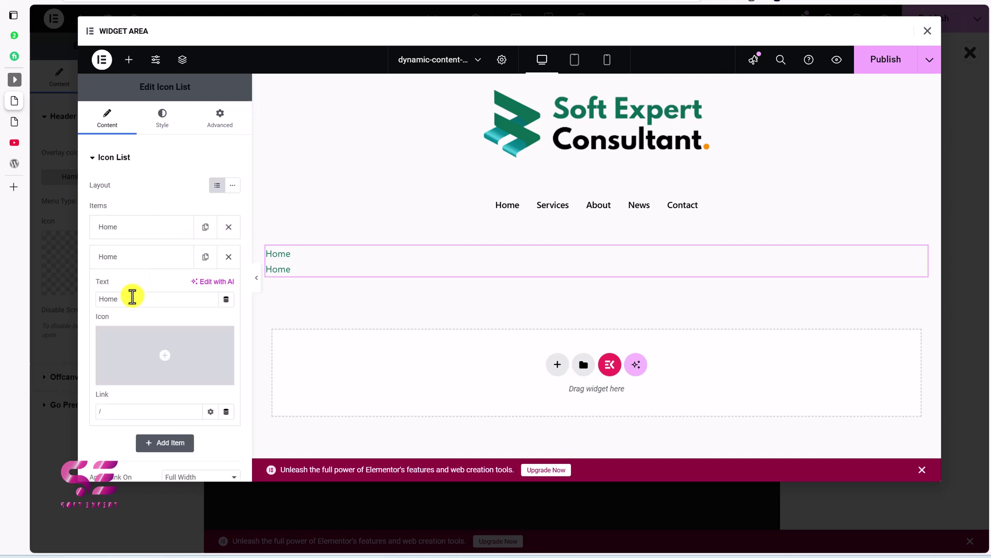
key("BackSpace")
type("About")
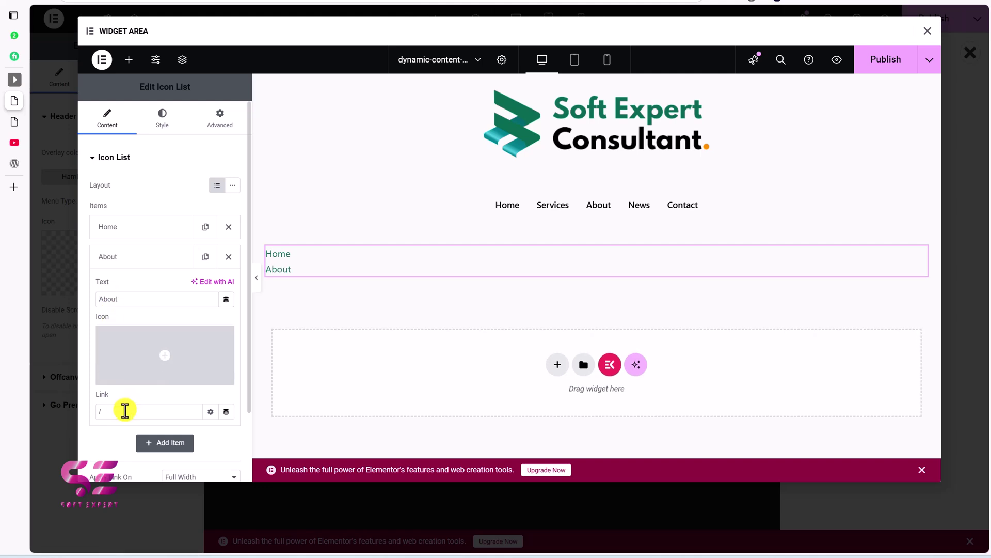
left_click(144, 258)
Duplicate About into a third list item named 'Services'
left_click(205, 256)
left_click(147, 287)
left_click(133, 330)
type("Sservies")
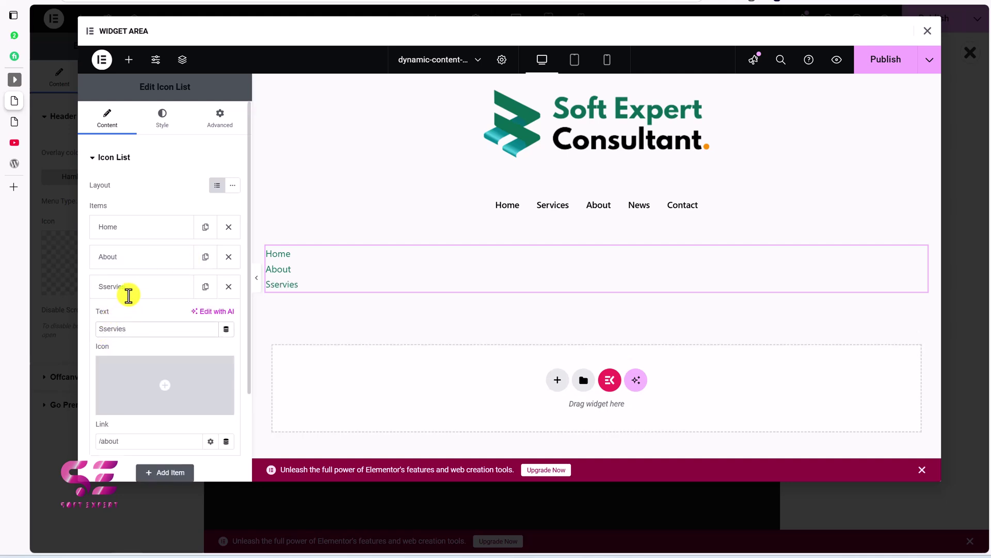
key("ctrl+a")
type("Services")
left_click(128, 295)
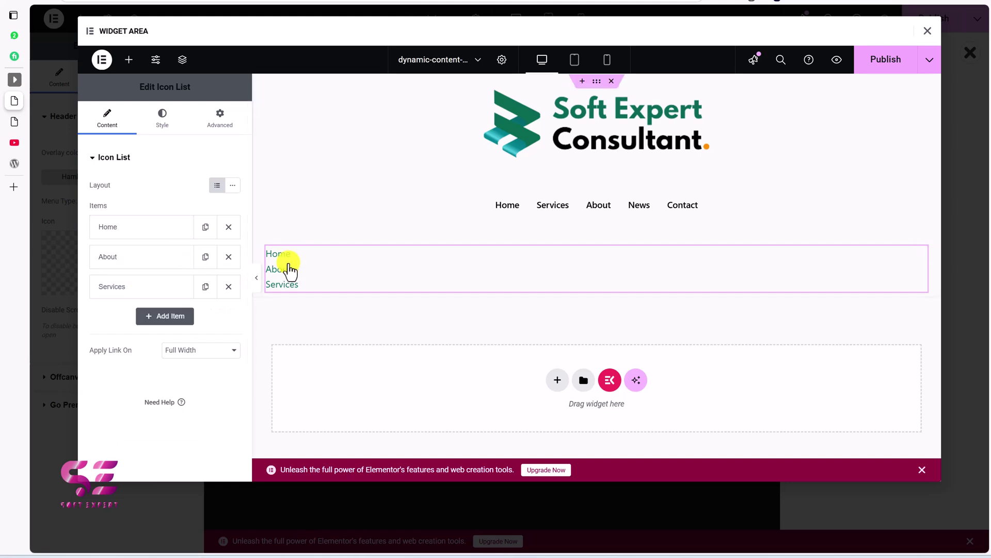
Give the list text a global normal colour and the green palette colour on hover
left_click(159, 126)
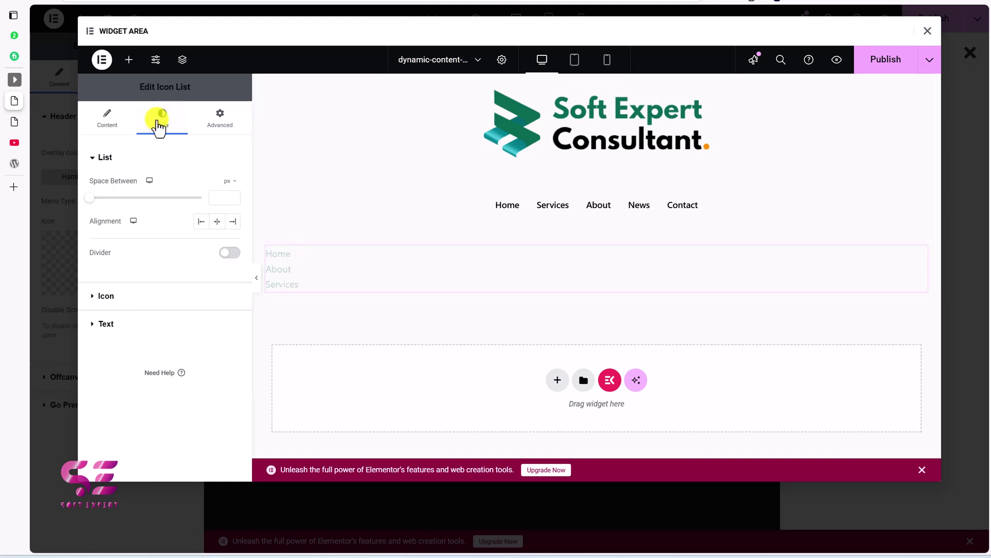
left_click(106, 324)
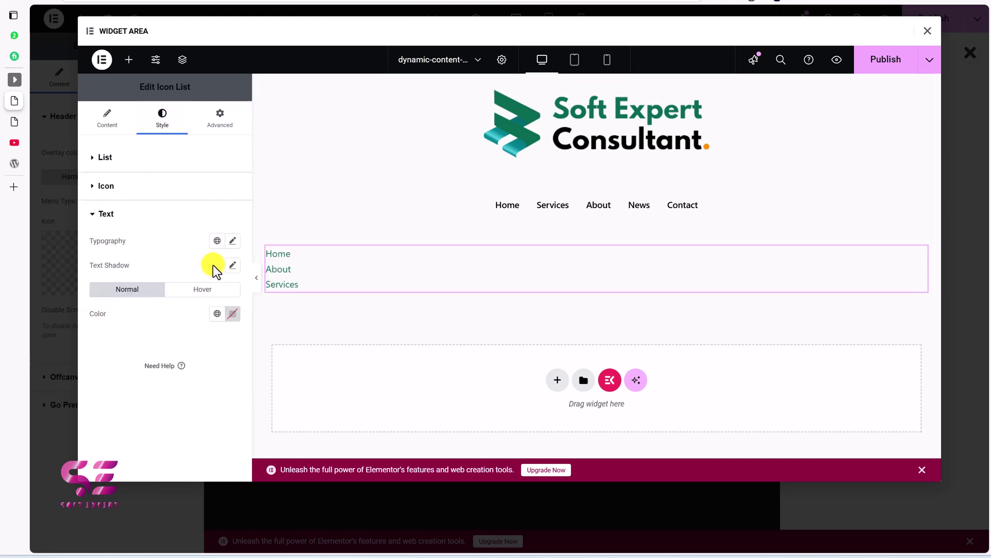
left_click(210, 312)
left_click(165, 248)
left_click(217, 292)
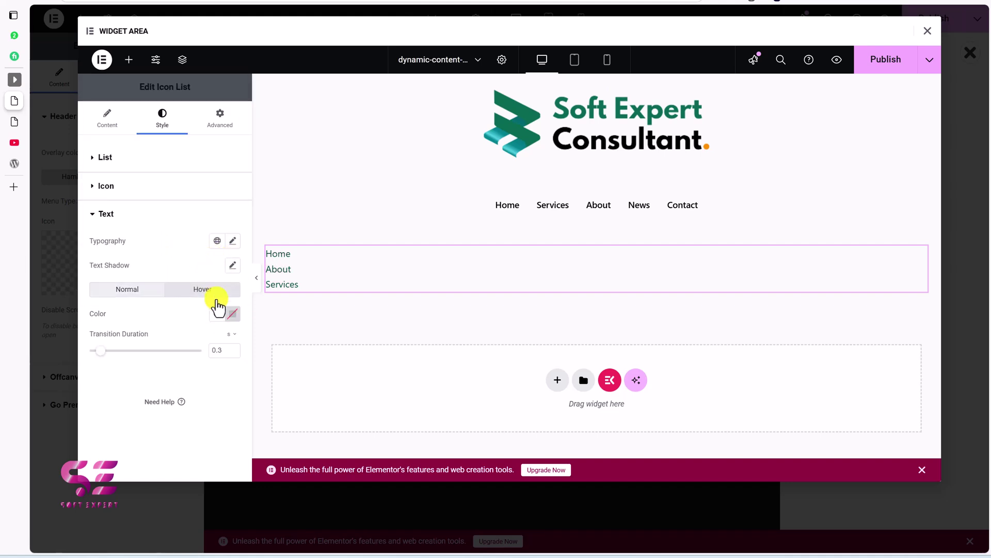
left_click(217, 313)
left_click(141, 199)
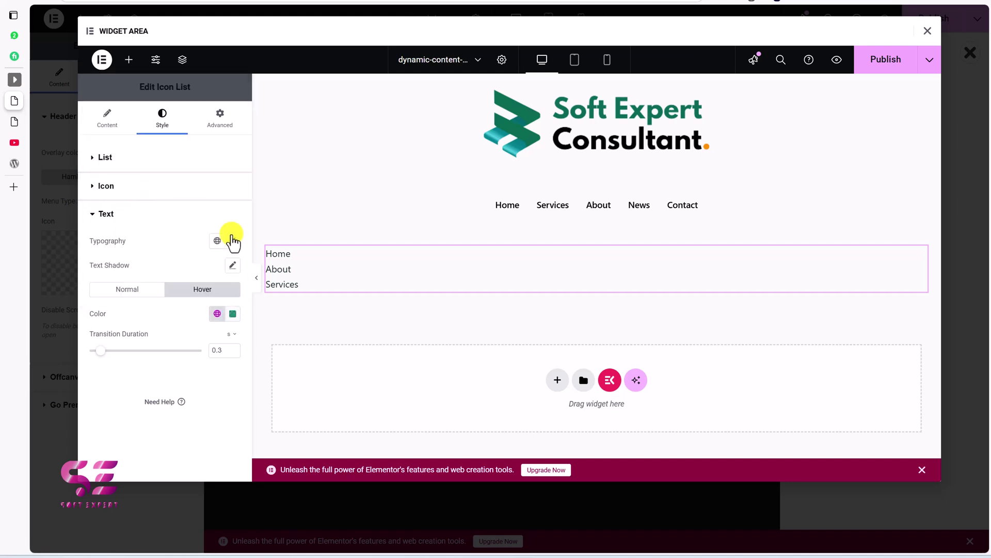
Add a fourth 'About' item and set 5 px spacing between list items
left_click(121, 129)
left_click(206, 256)
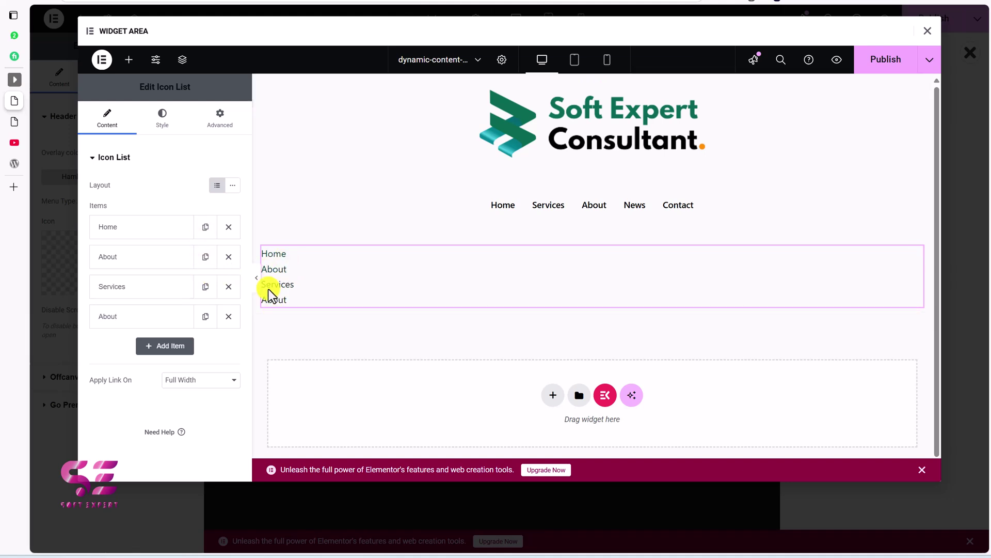
left_click(165, 127)
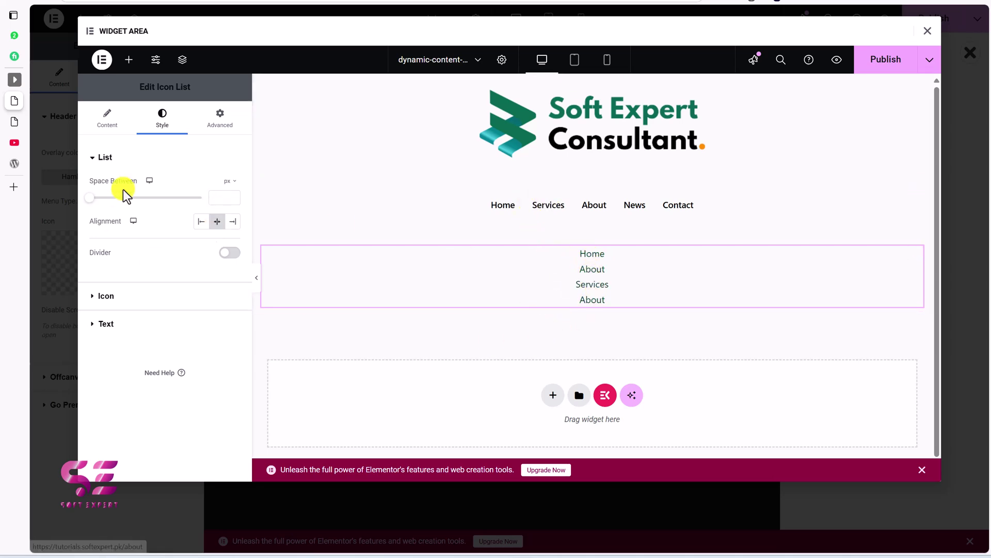
left_click(219, 198)
type("5")
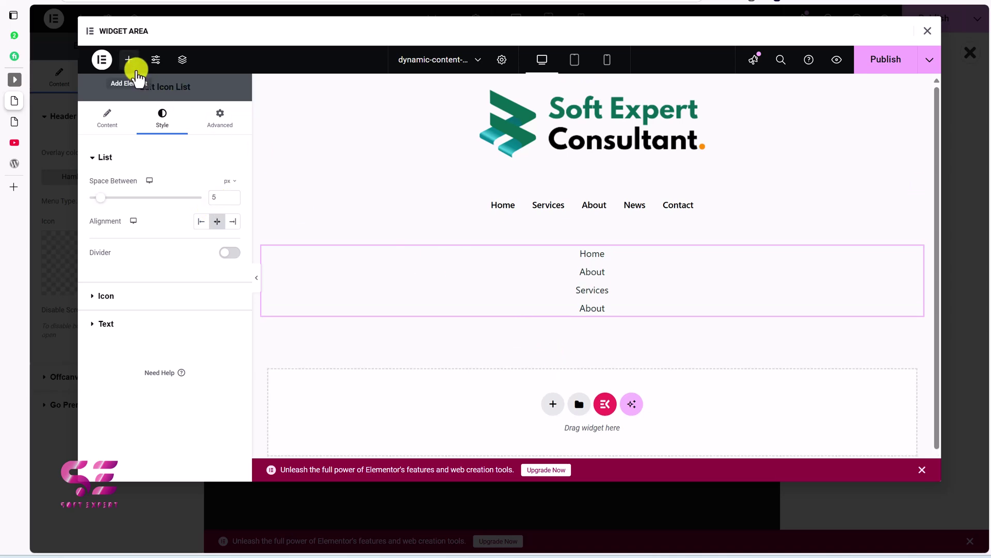
Add a centred H5 heading reading 'Follow us' below the link list
left_click(129, 60)
left_click_drag(124, 357, 445, 313)
left_click_drag(195, 203, 121, 200)
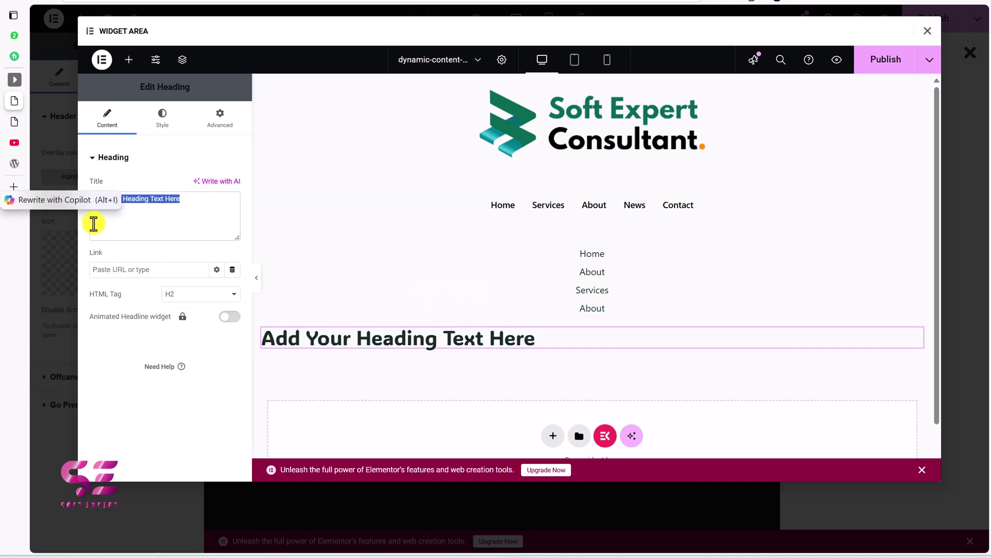
type("Follow us")
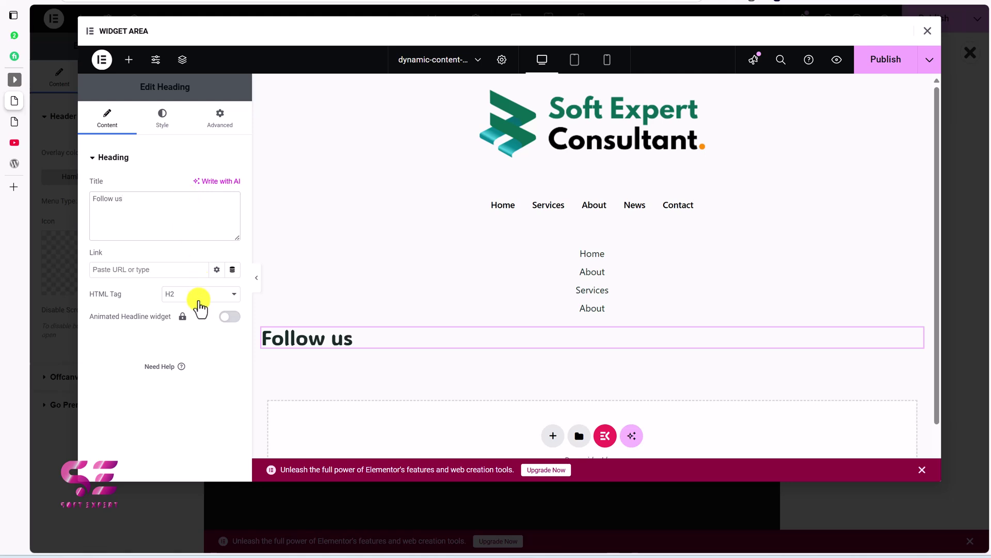
left_click(198, 299)
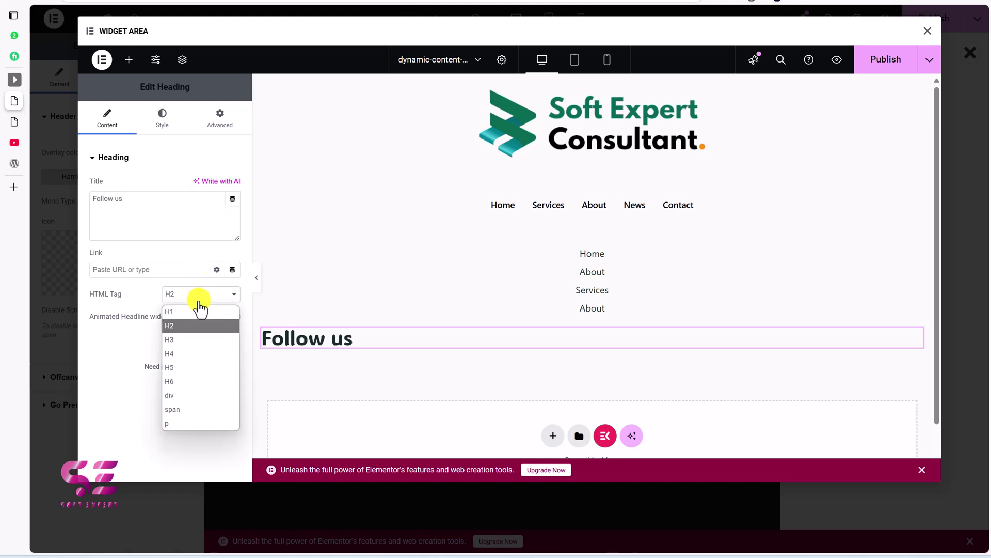
left_click(179, 366)
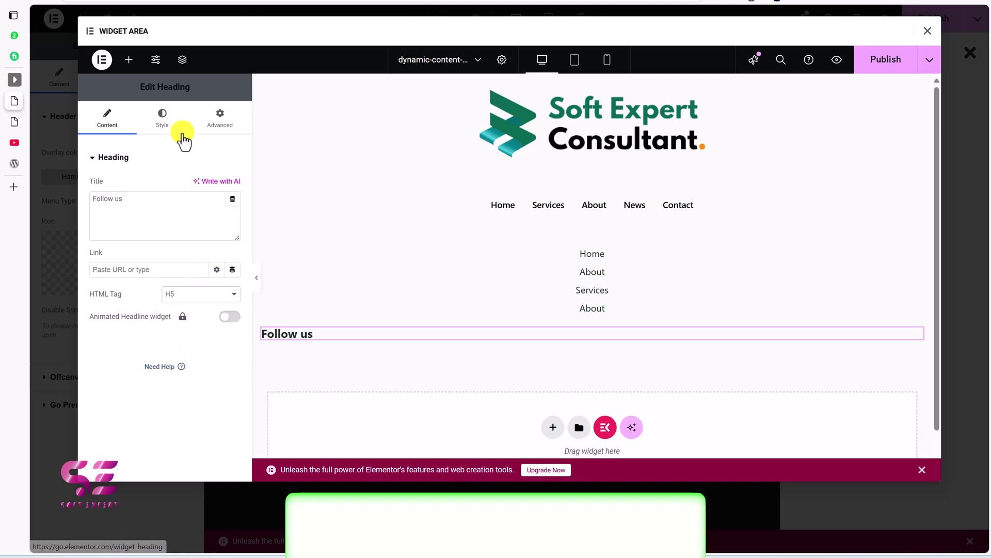
left_click(167, 124)
left_click(199, 183)
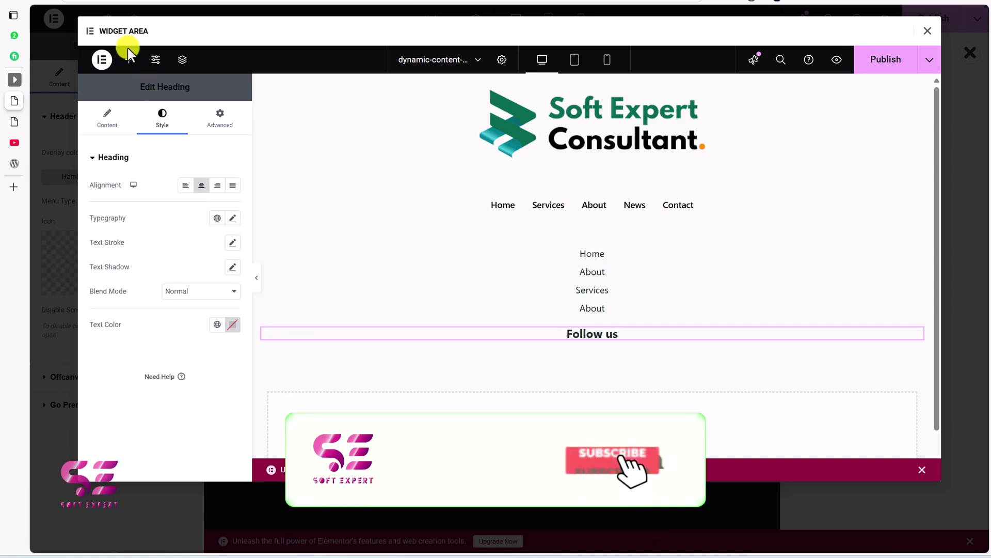
Search the widget library for 'social' to find the Social Icons widget
left_click(129, 60)
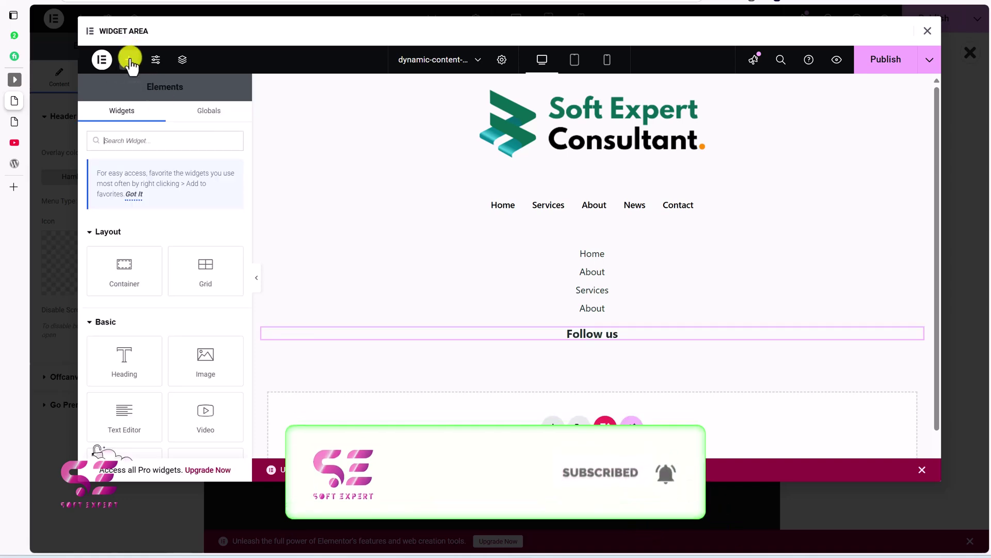
type("sic")
key("BackSpace")
key("BackSpace")
type("ocia")
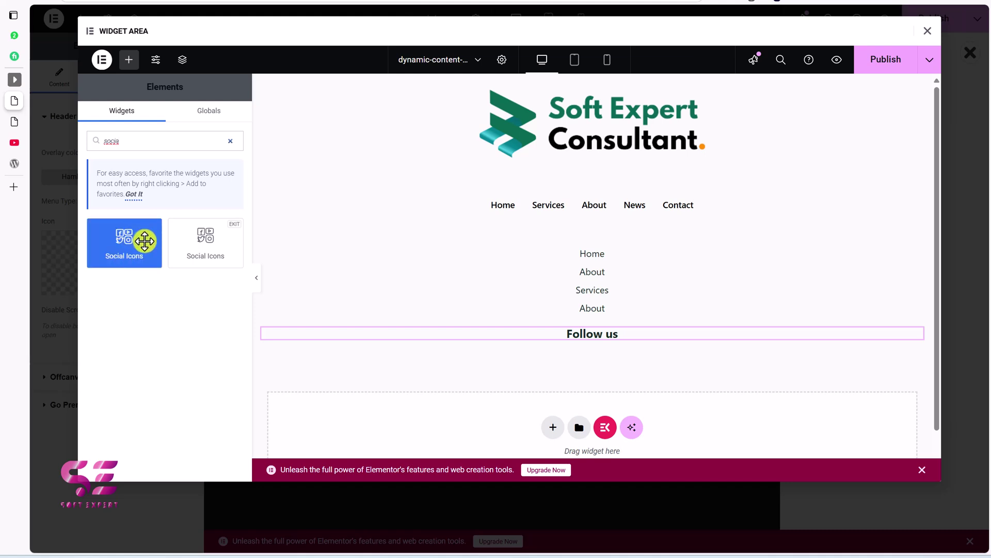
Place Facebook, Twitter and LinkedIn social icons under 'Follow us' with a 'Learn more' button below
left_click_drag(205, 240, 519, 337)
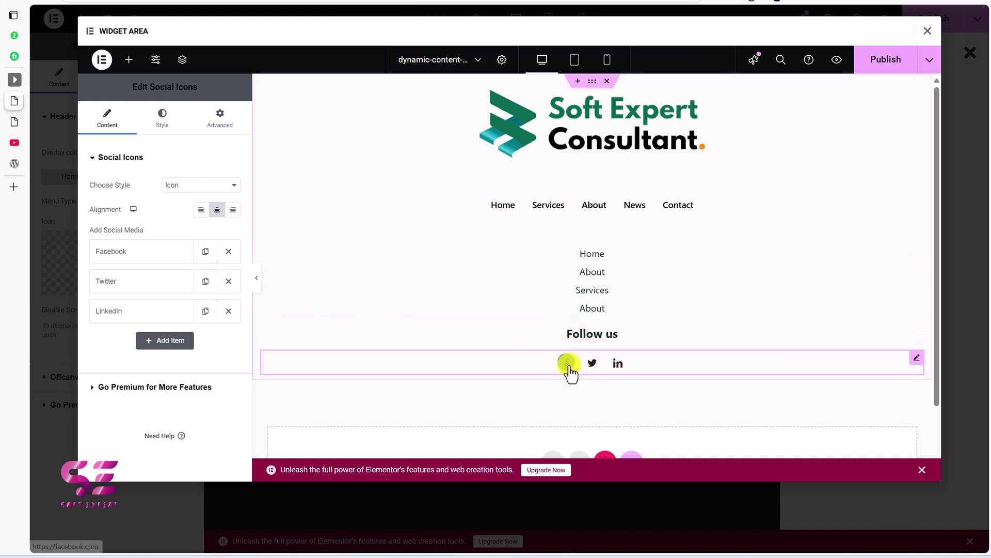
left_click(131, 62)
type("butt")
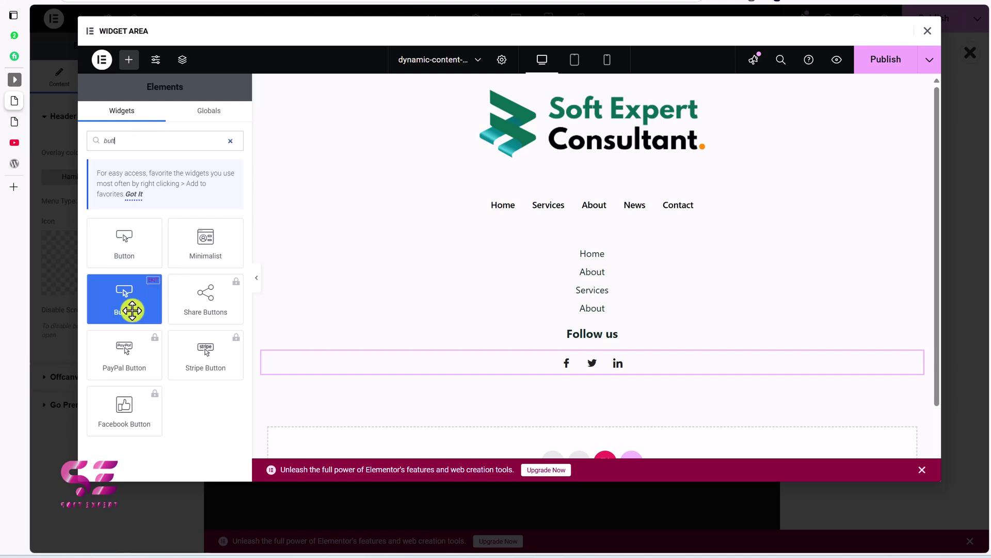
left_click_drag(128, 310, 573, 395)
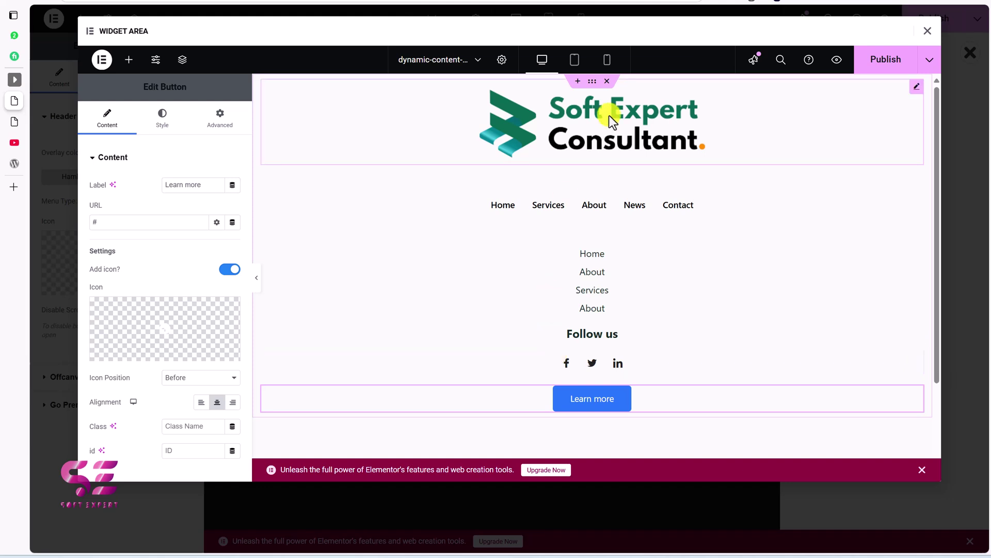
right_click(659, 207)
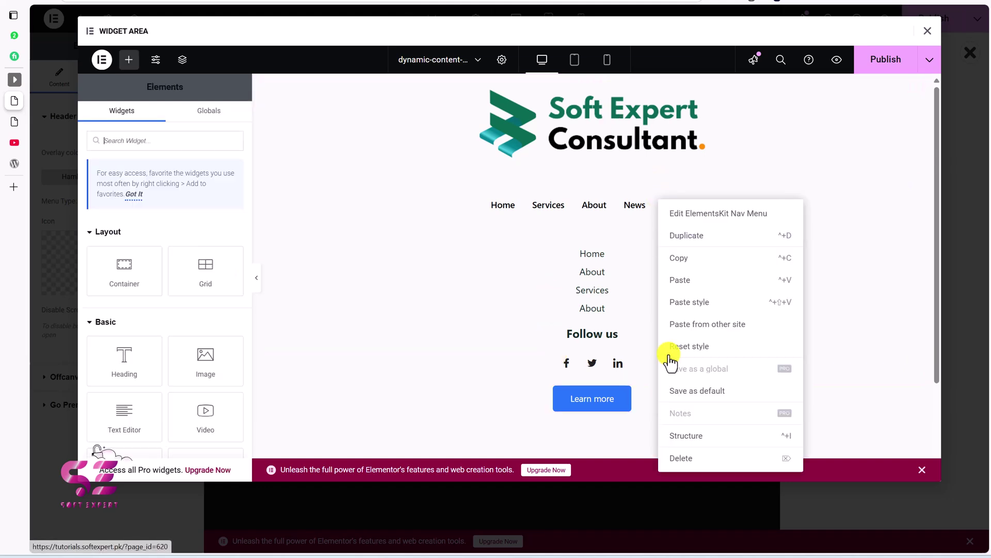
Delete the horizontal nav menu widget from the off-canvas Widget Area, close it, and return to the live site
left_click(687, 458)
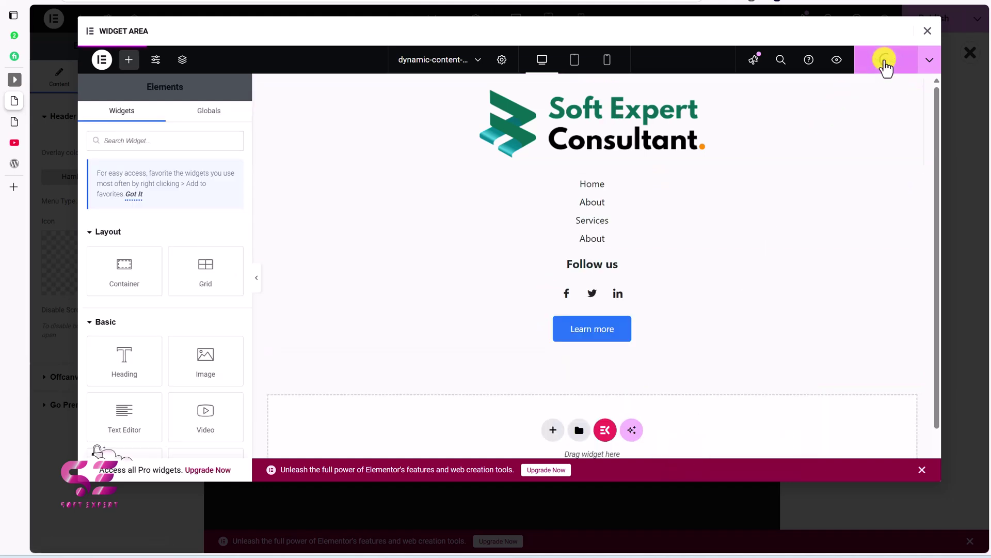
left_click(927, 37)
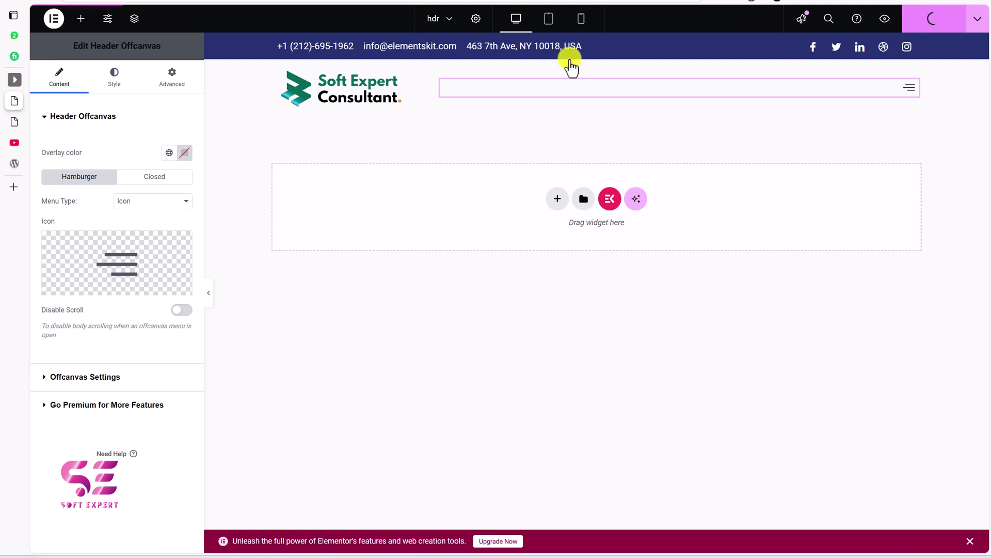
left_click(12, 122)
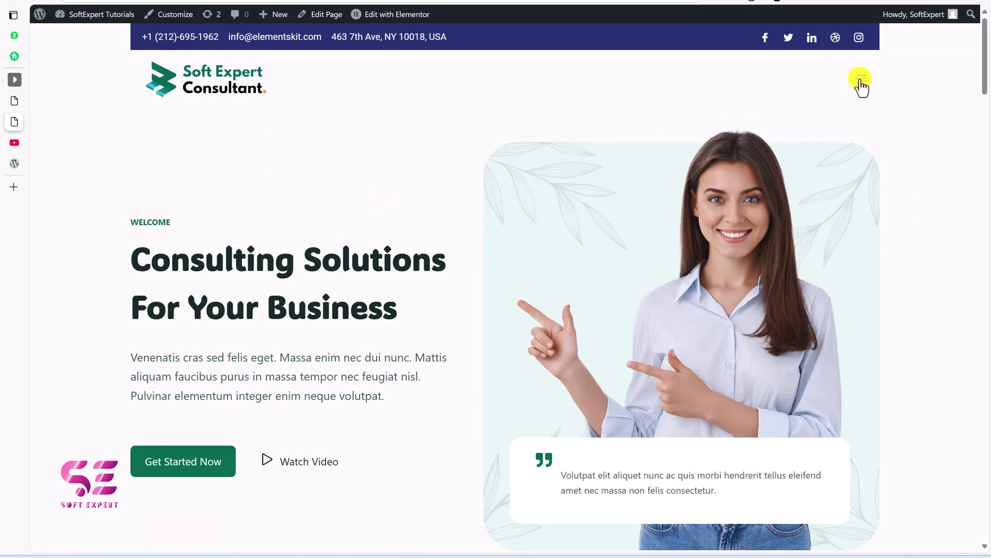
Open the live site's hamburger off-canvas panel to check logo, links, icons and Learn more button, then view YouTube
left_click(861, 82)
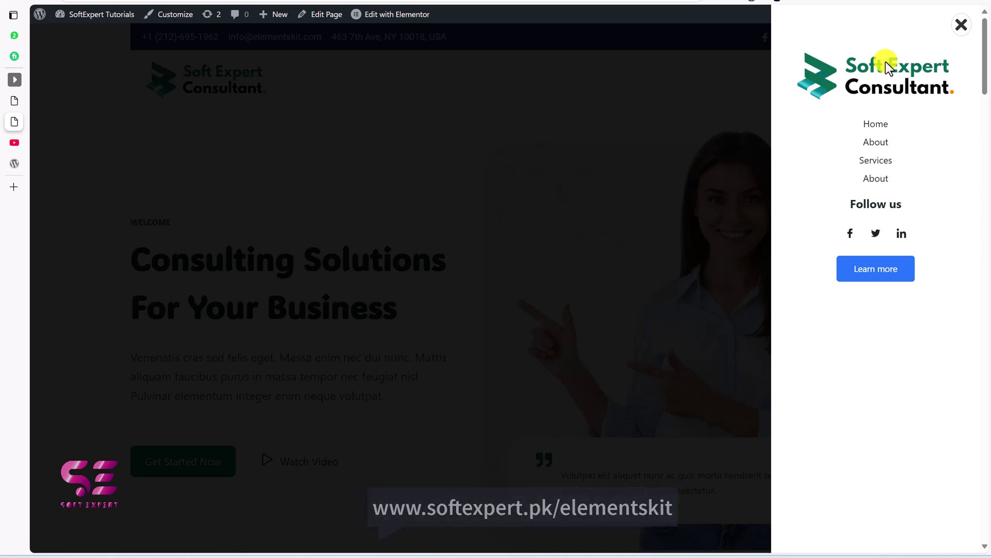
key("ctrl+Tab")
scroll(764, 228, "down", 5)
scroll(763, 228, "down", 15)
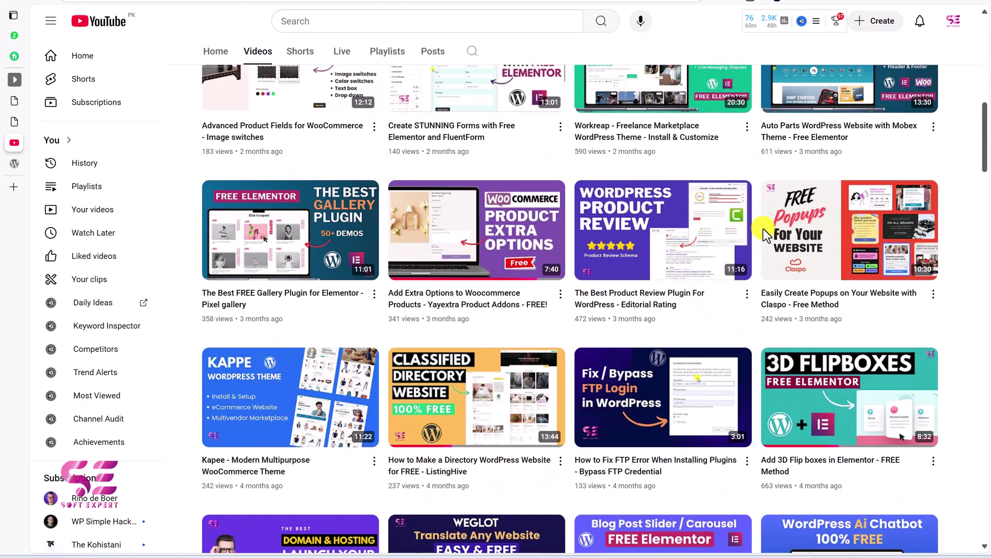
scroll(764, 234, "down", 7)
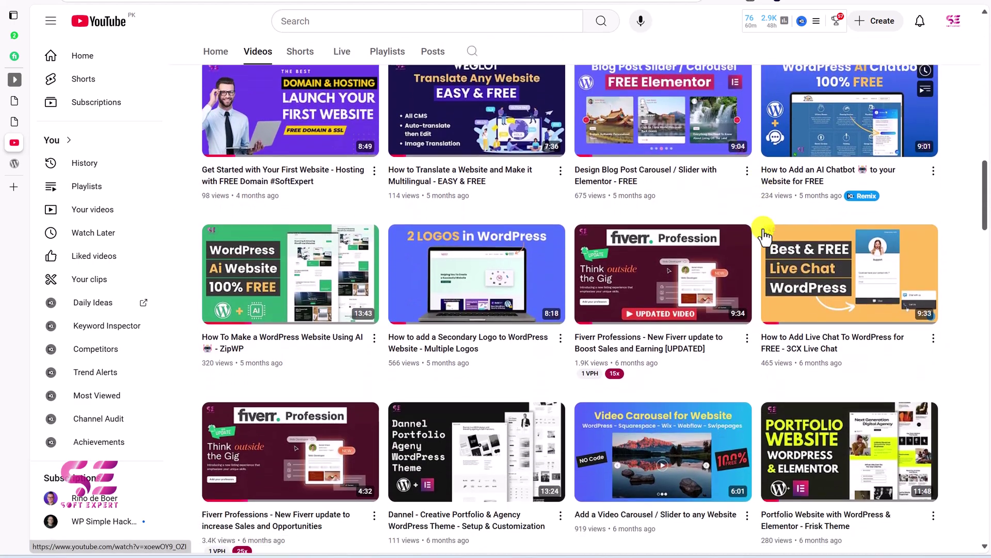
scroll(764, 233, "down", 6)
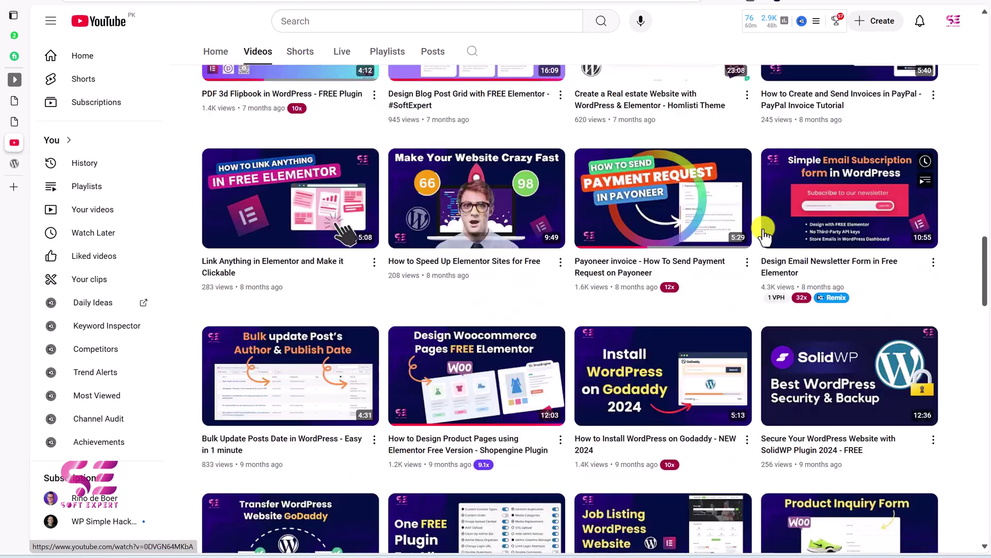
scroll(764, 235, "down", 8)
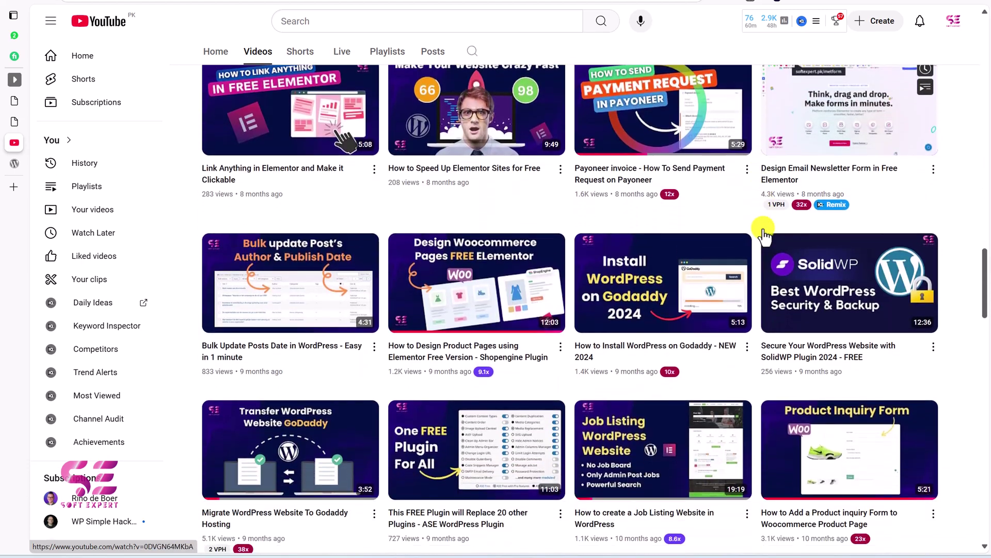